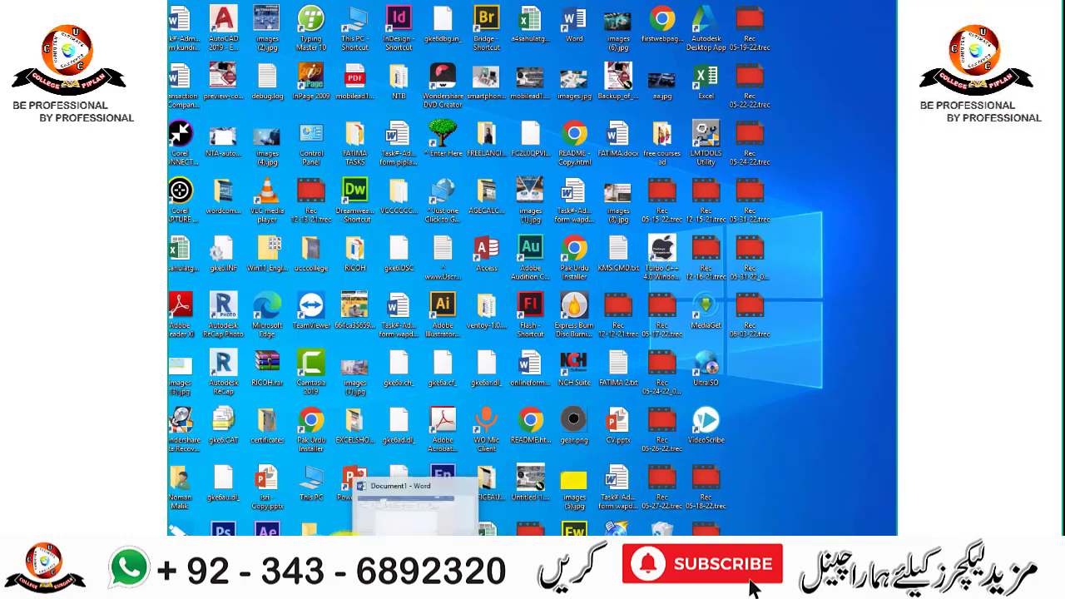
Bring the blank Document1 Word window to the front from the taskbar.
click(462, 509)
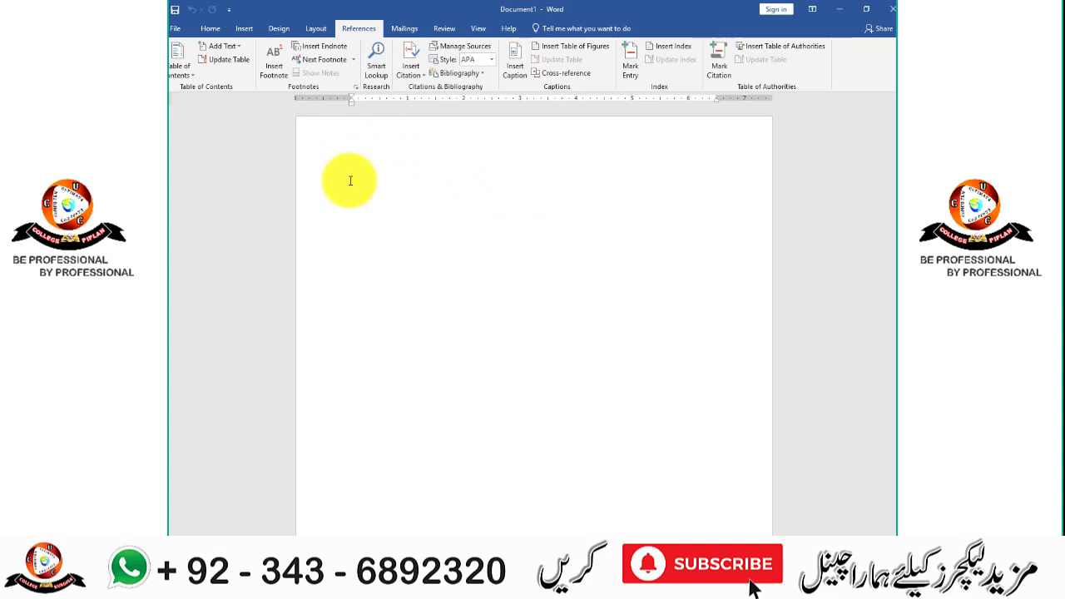
Start a new page after page 1 and add MS OFFICE with =RAND(20) sample paragraphs.
key(ctrl+Return)
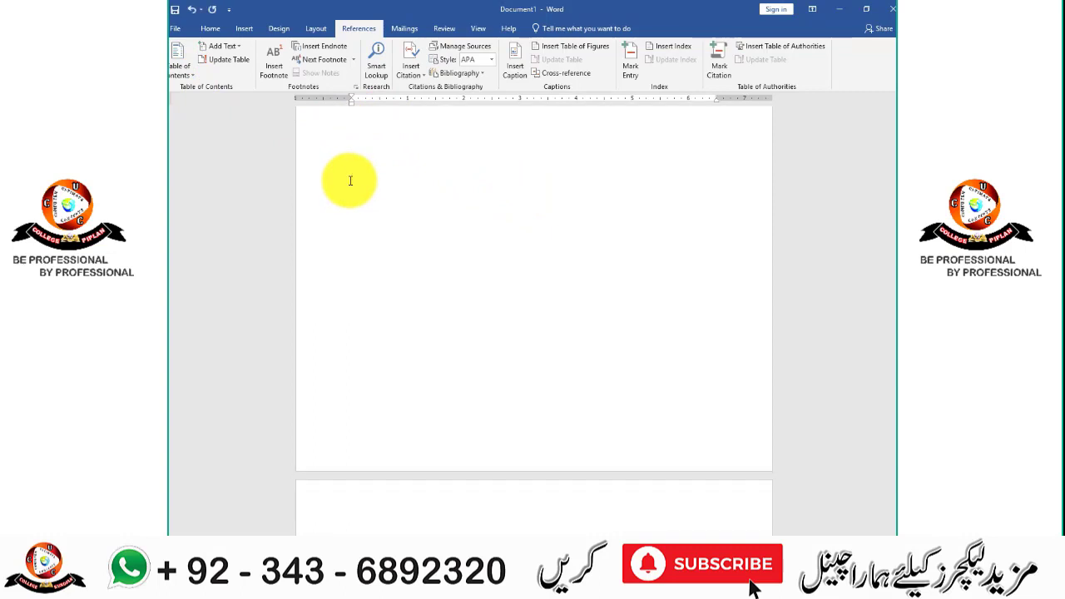
scroll(431, 264, down, 2)
scroll(432, 264, down, 2)
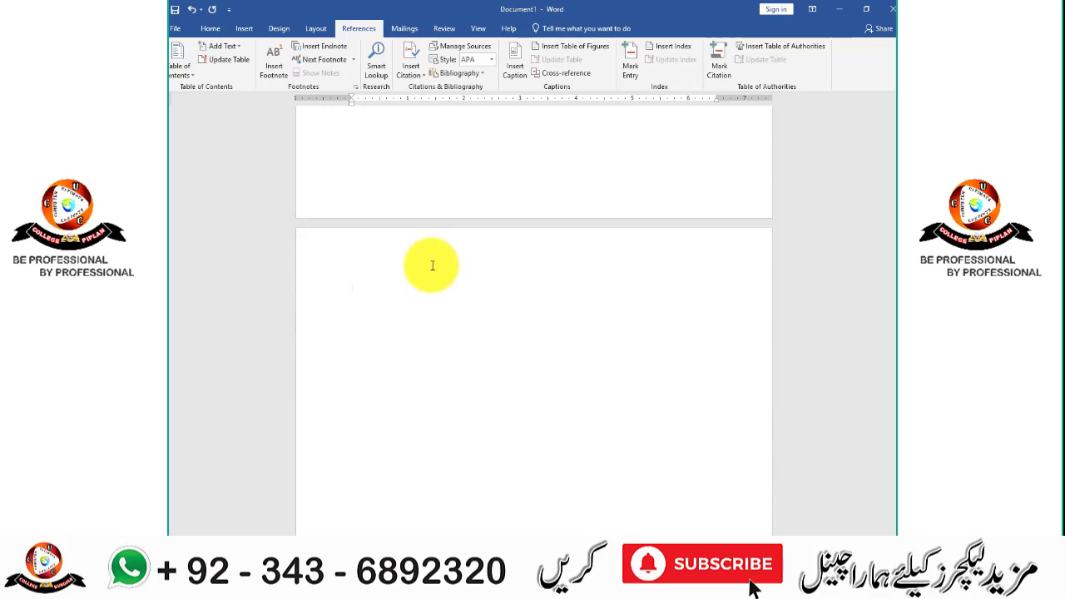
scroll(431, 264, down, 2)
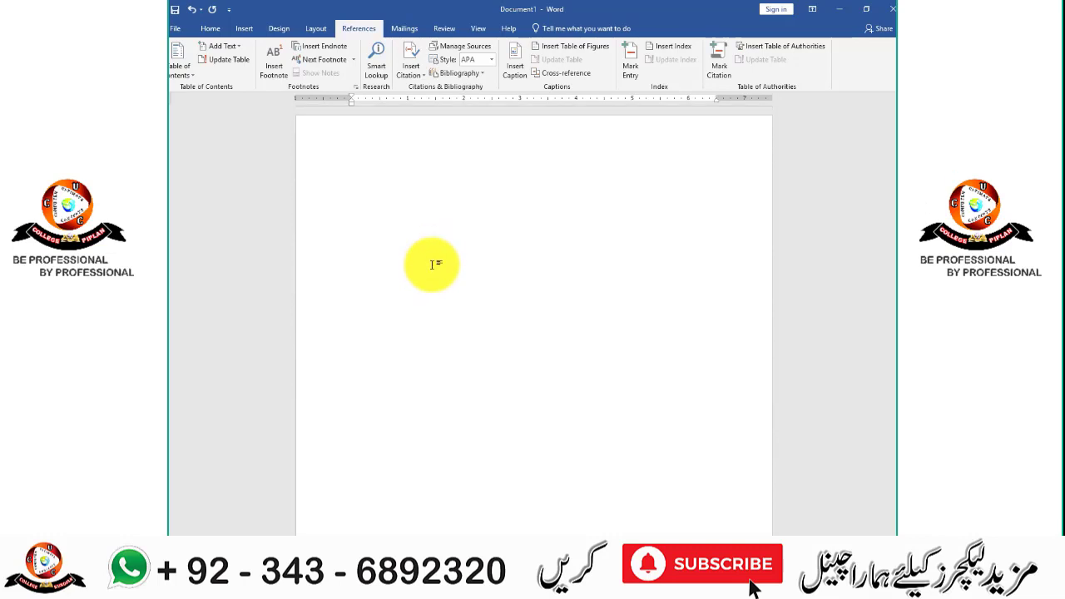
text(MS )
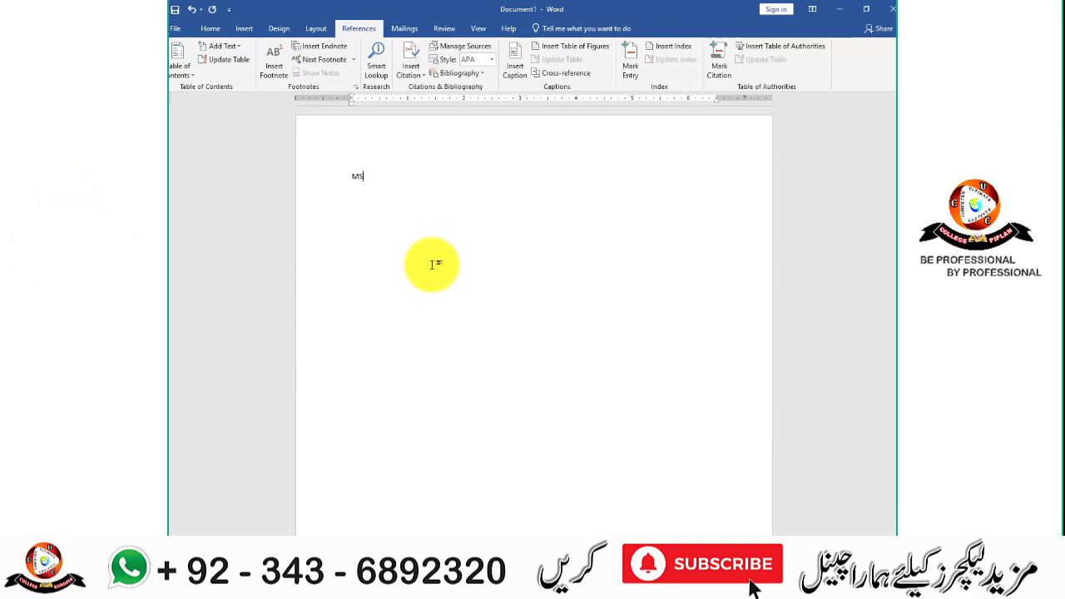
text(OFFIC)
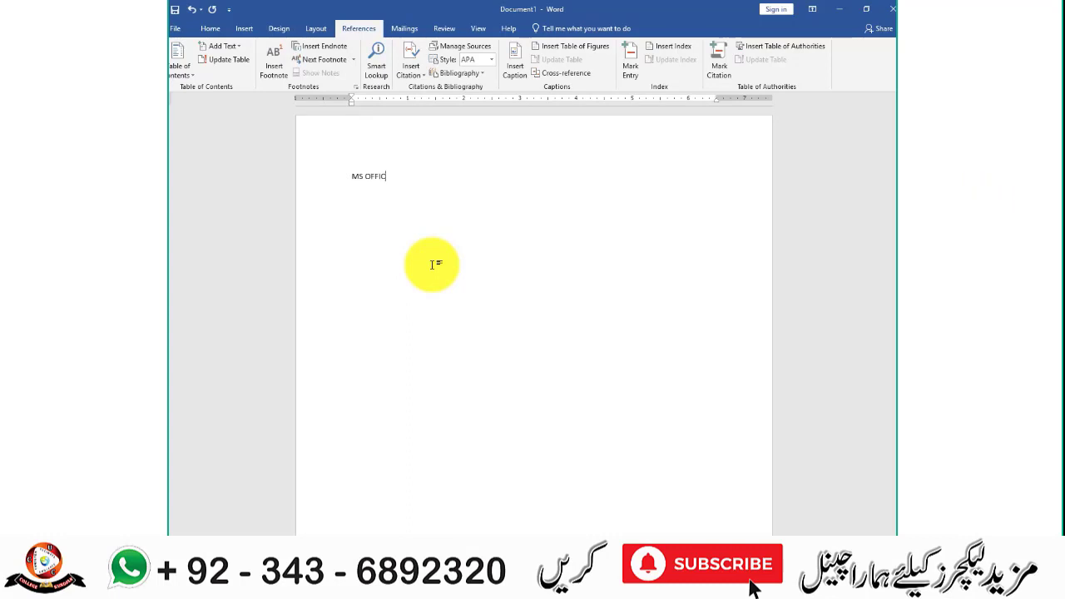
text(E =)
text(RAND)
text((2)
text(0)
text())
key(Return)
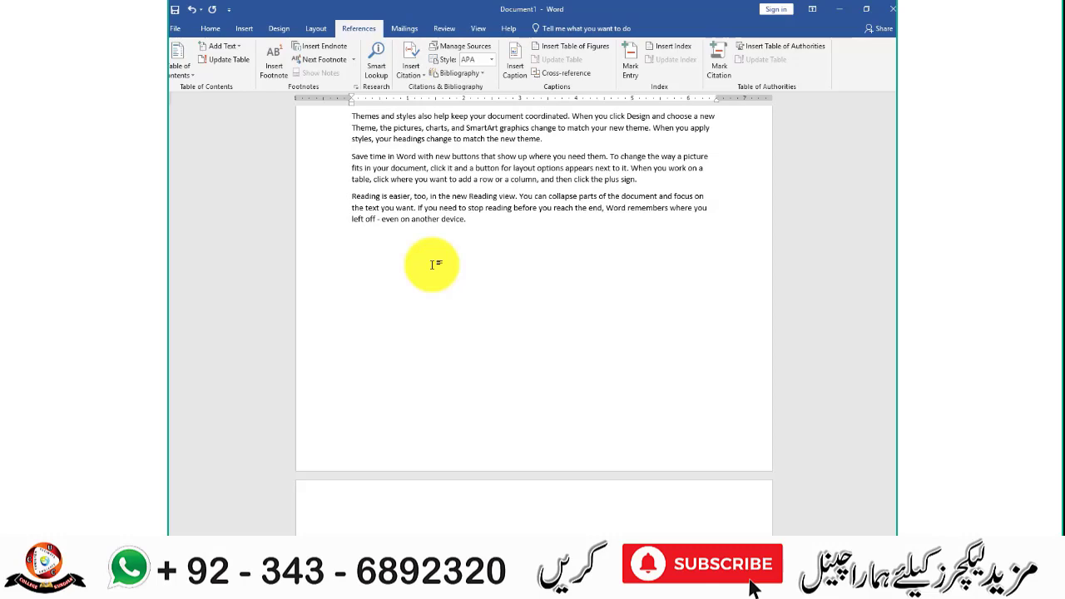
Scroll through the generated sample paragraphs to the end and add a new blank page.
scroll(431, 264, down, 5)
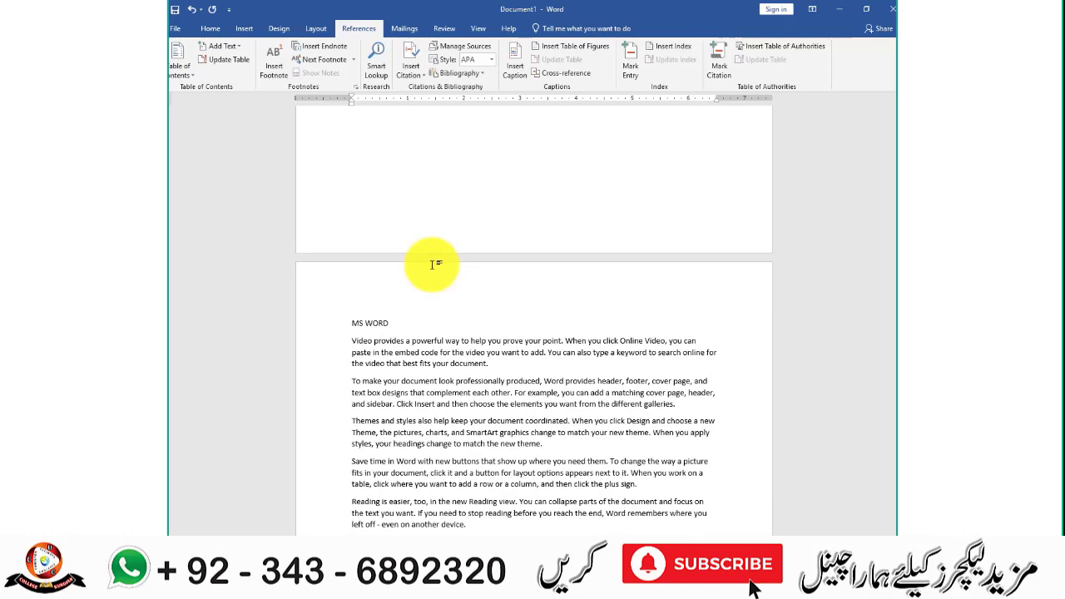
scroll(431, 264, down, 10)
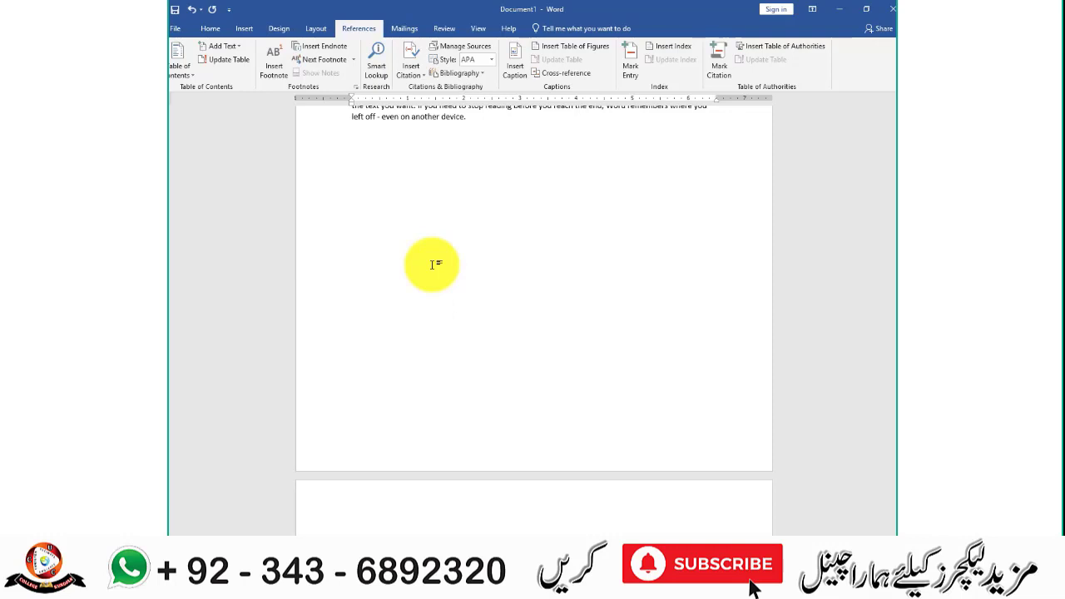
scroll(432, 264, down, 5)
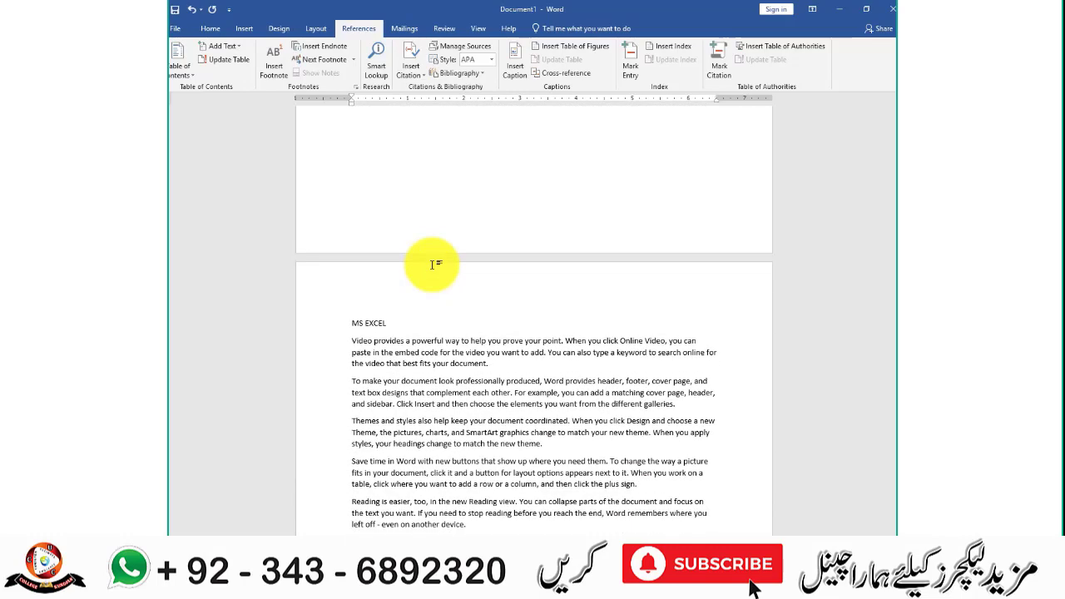
scroll(432, 264, down, 9)
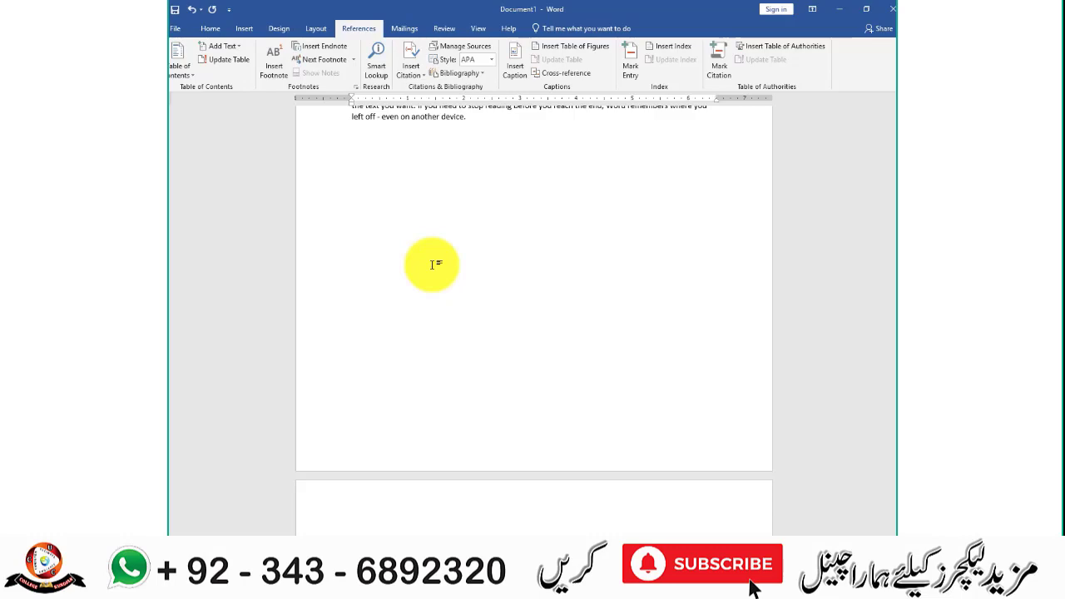
scroll(431, 264, down, 10)
scroll(432, 265, up, 5)
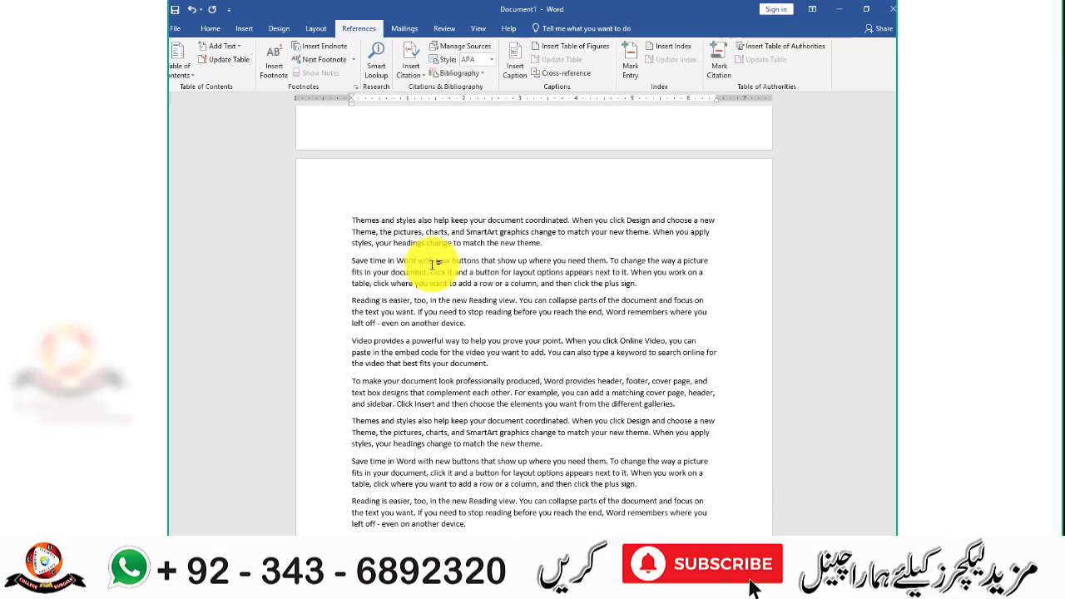
scroll(431, 264, up, 5)
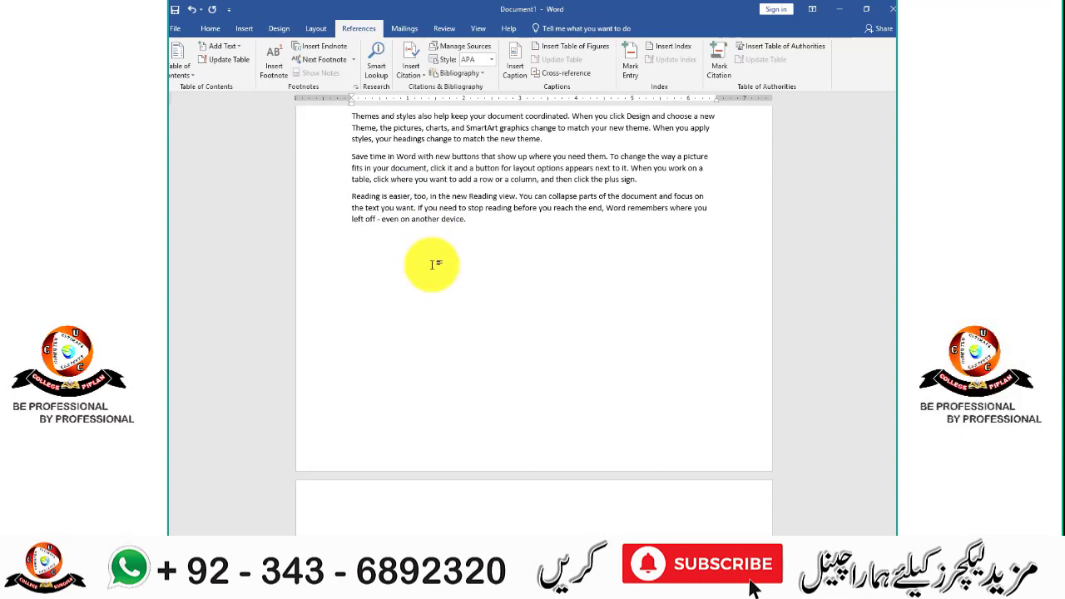
scroll(433, 264, down, 4)
scroll(433, 265, down, 1)
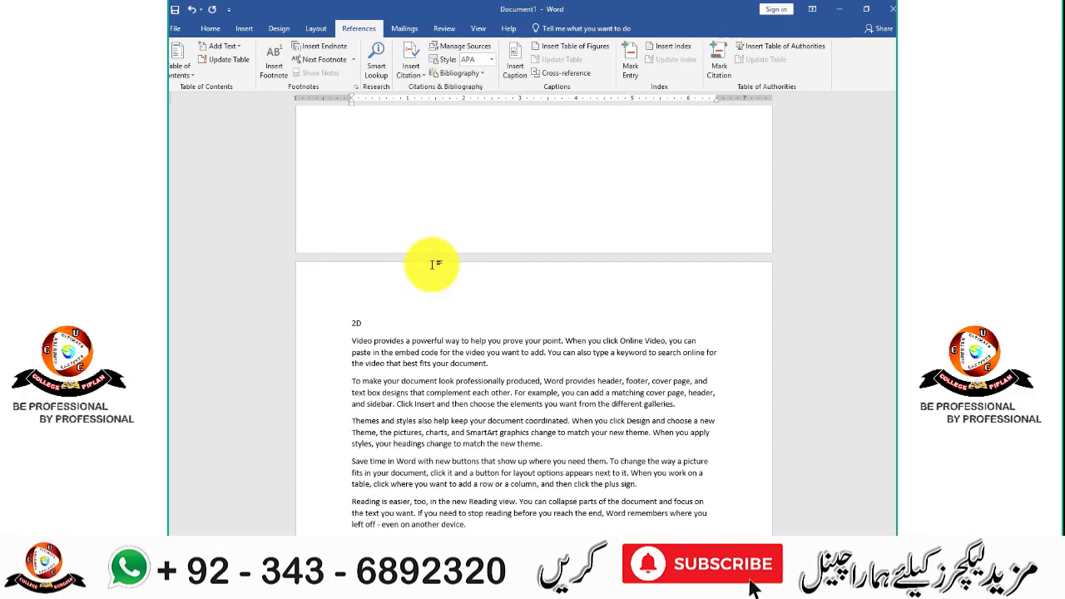
scroll(433, 264, down, 9)
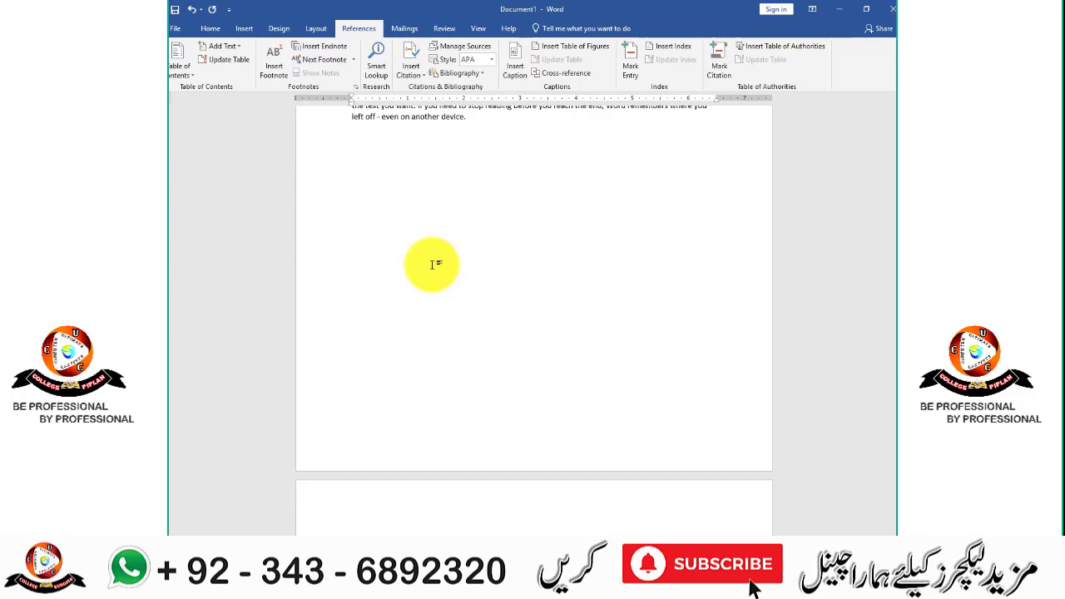
scroll(433, 264, down, 5)
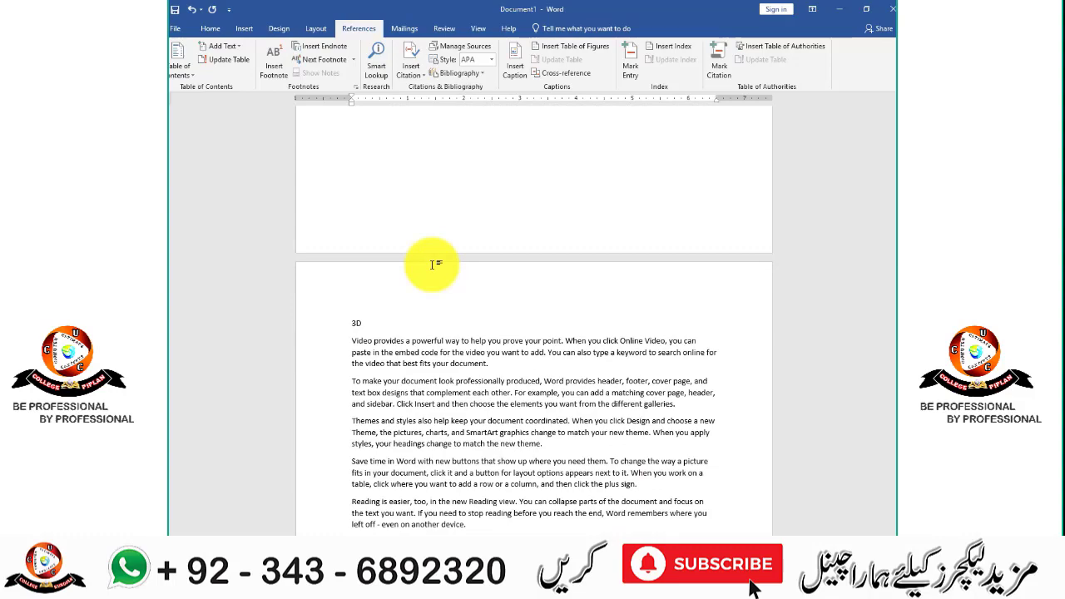
scroll(432, 265, down, 5)
key(ctrl+Return)
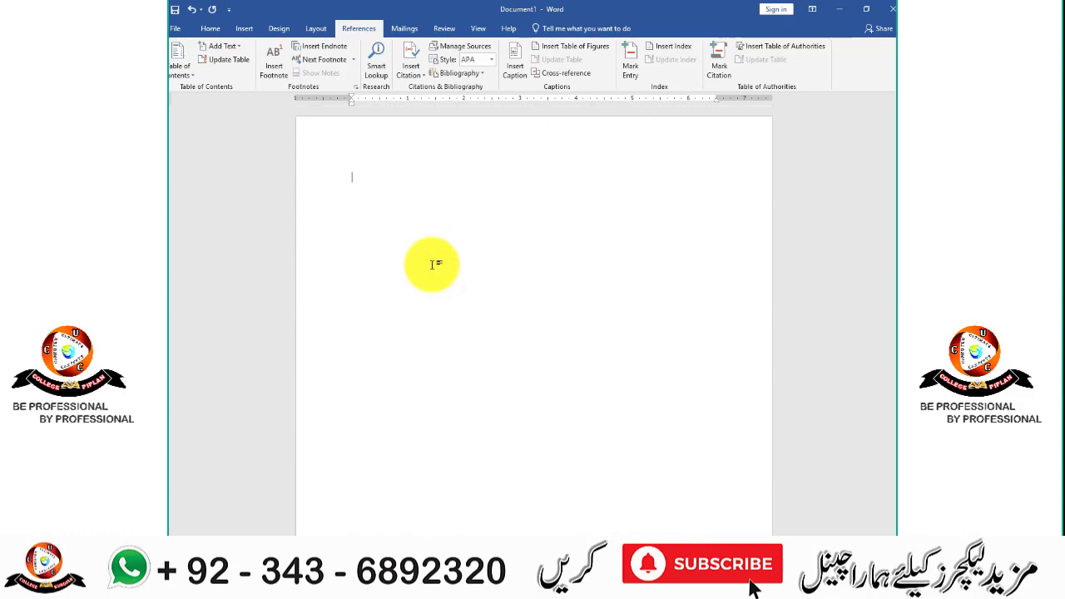
Select the MS OFFICE title on page 2, check the References Add Text levels, and return to Home styles.
scroll(453, 275, down, 1)
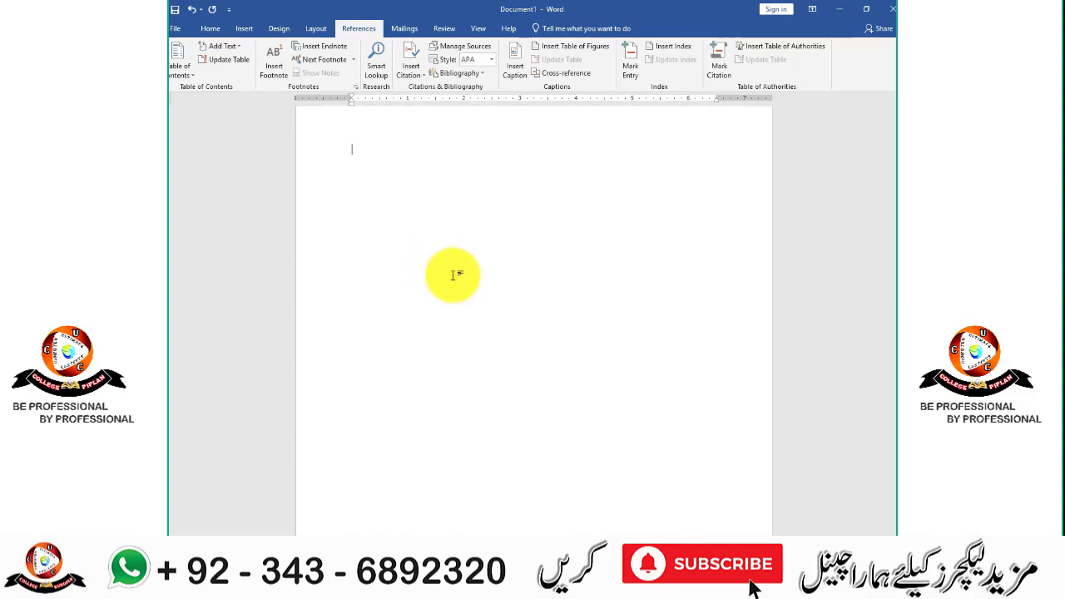
scroll(453, 277, down, 5)
scroll(465, 277, down, 5)
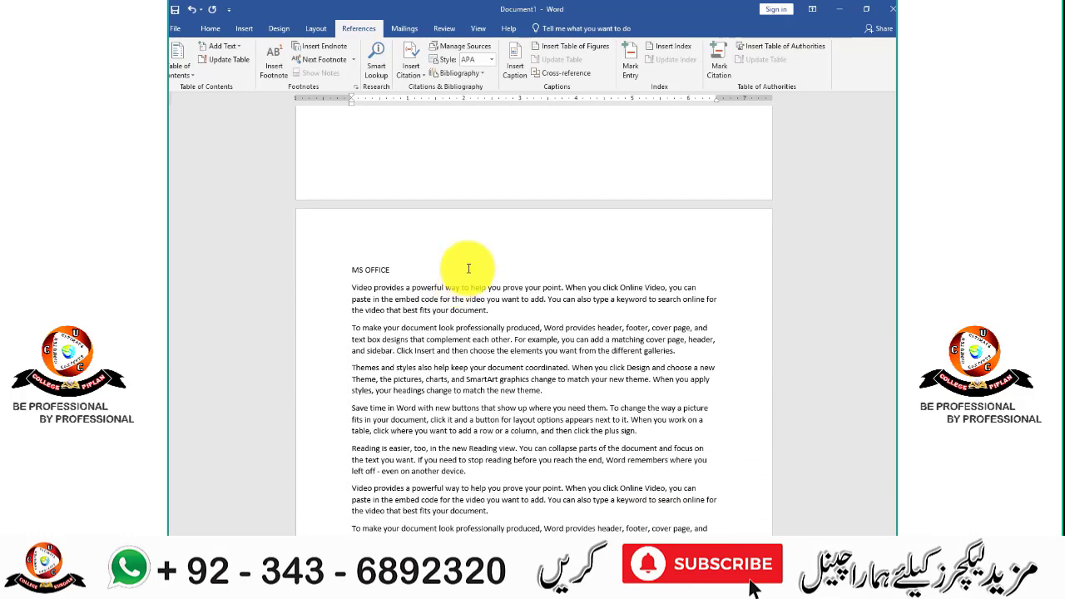
scroll(480, 262, down, 1)
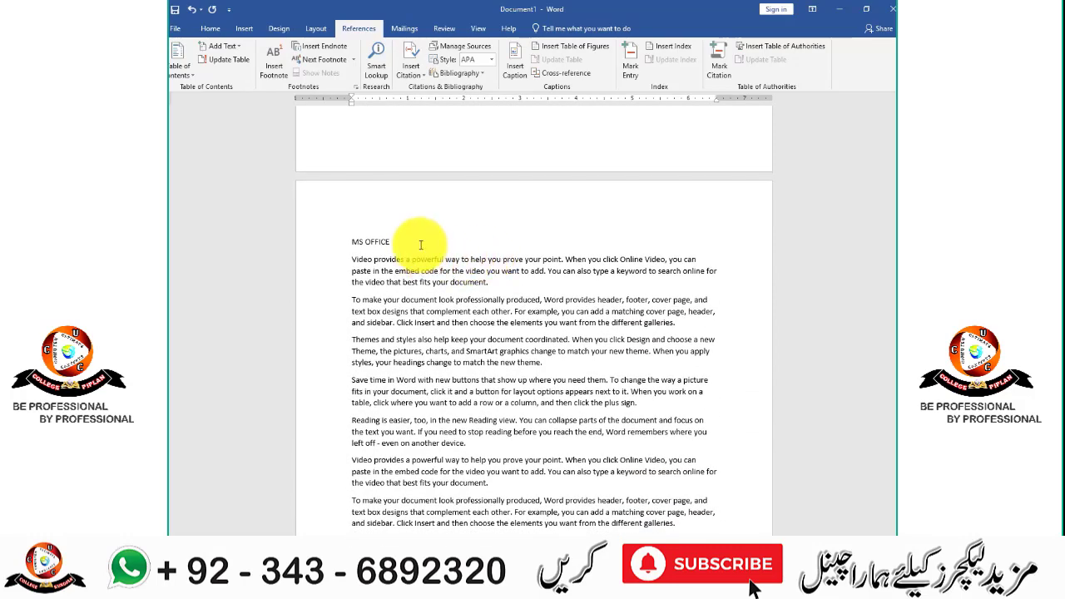
drag(391, 243, 351, 242)
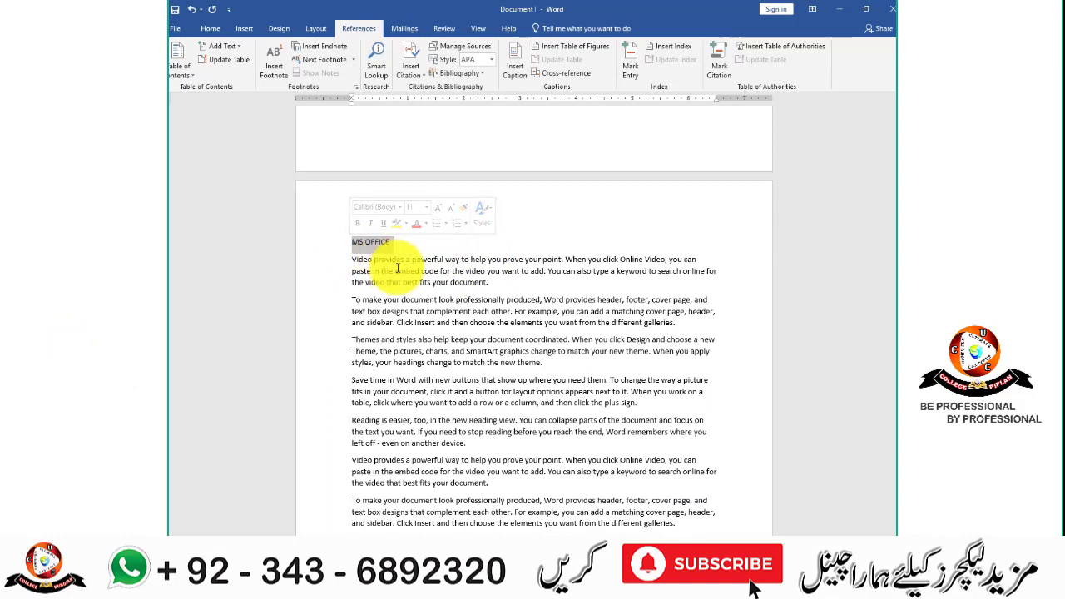
click(236, 46)
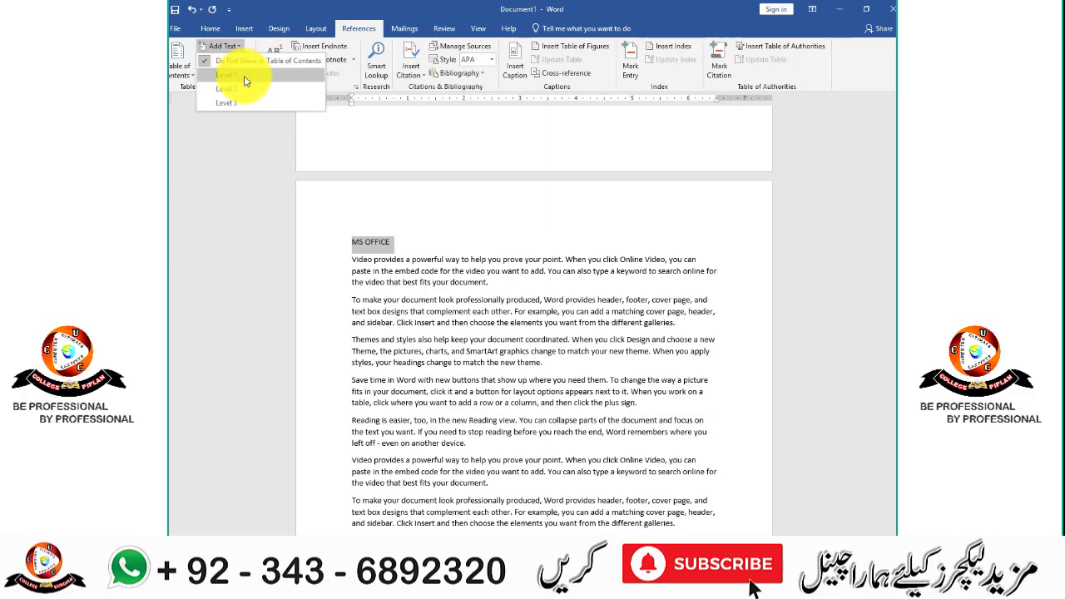
click(210, 28)
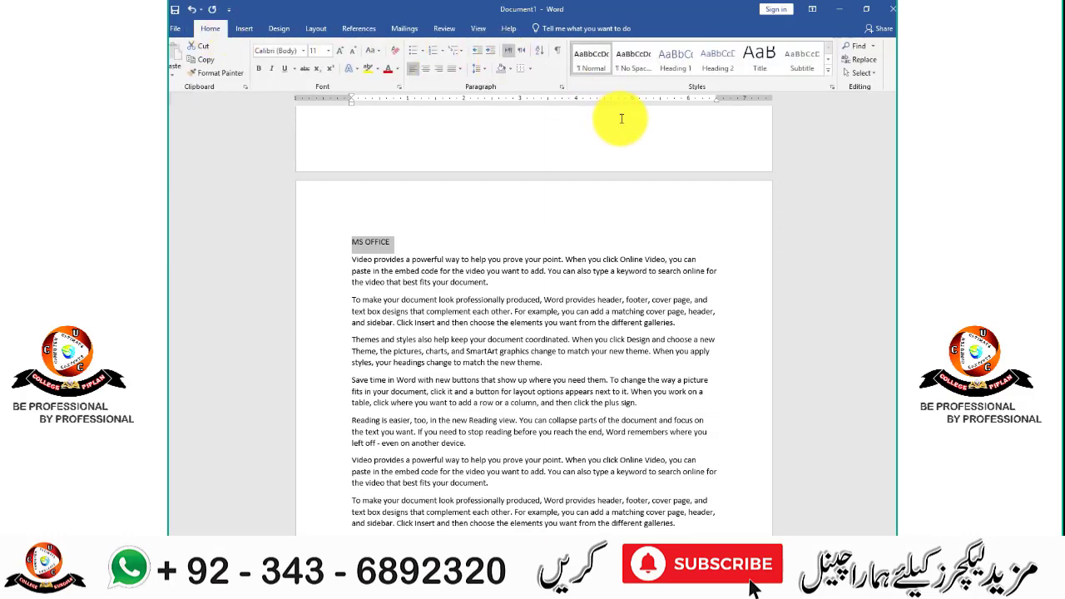
Apply Heading 1 to MS OFFICE and Heading 2 to MS WORD and MS EXCEL.
click(675, 59)
scroll(482, 335, down, 2)
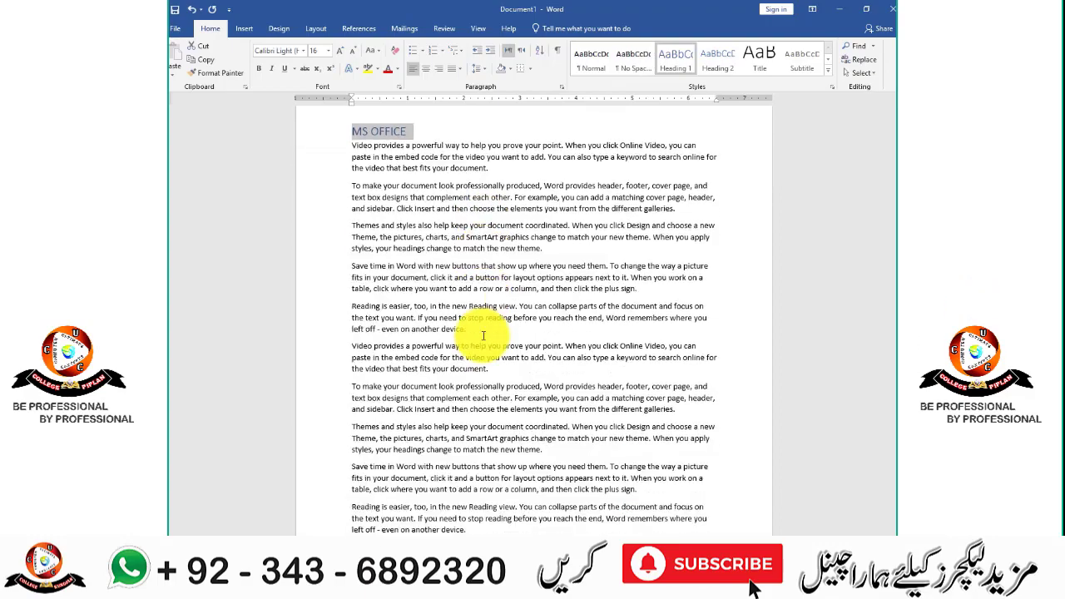
scroll(482, 335, down, 5)
scroll(482, 335, down, 5)
scroll(483, 335, down, 5)
scroll(482, 333, down, 5)
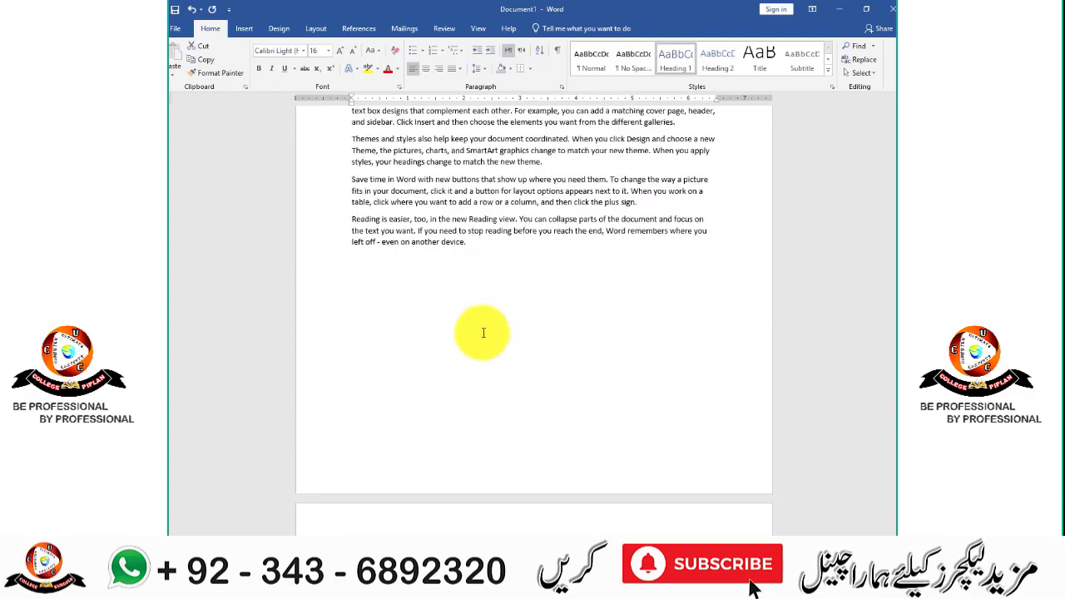
scroll(482, 332, down, 3)
scroll(483, 328, down, 1)
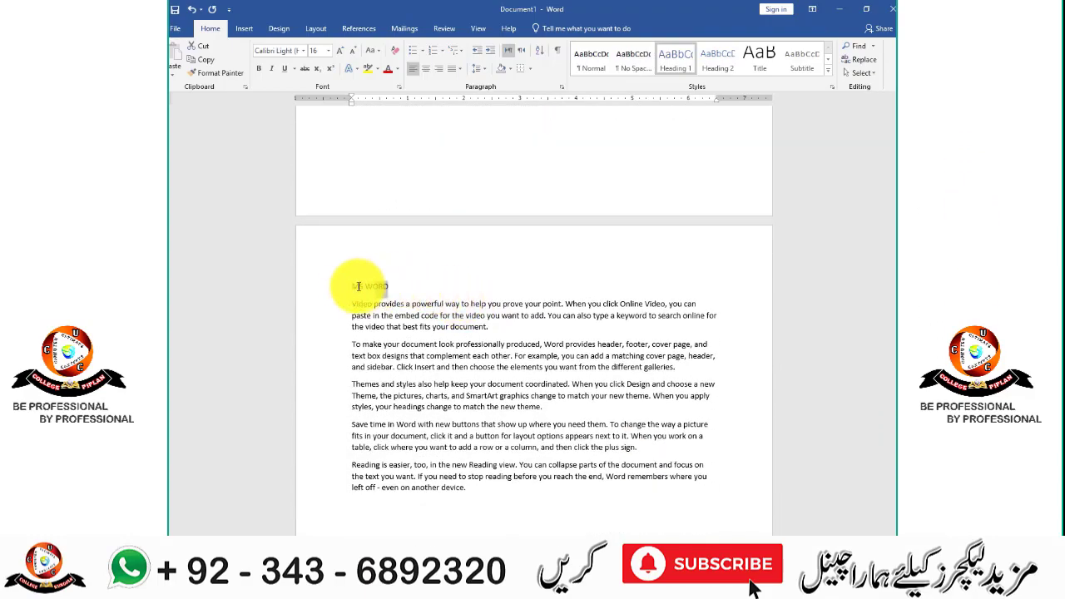
click(717, 60)
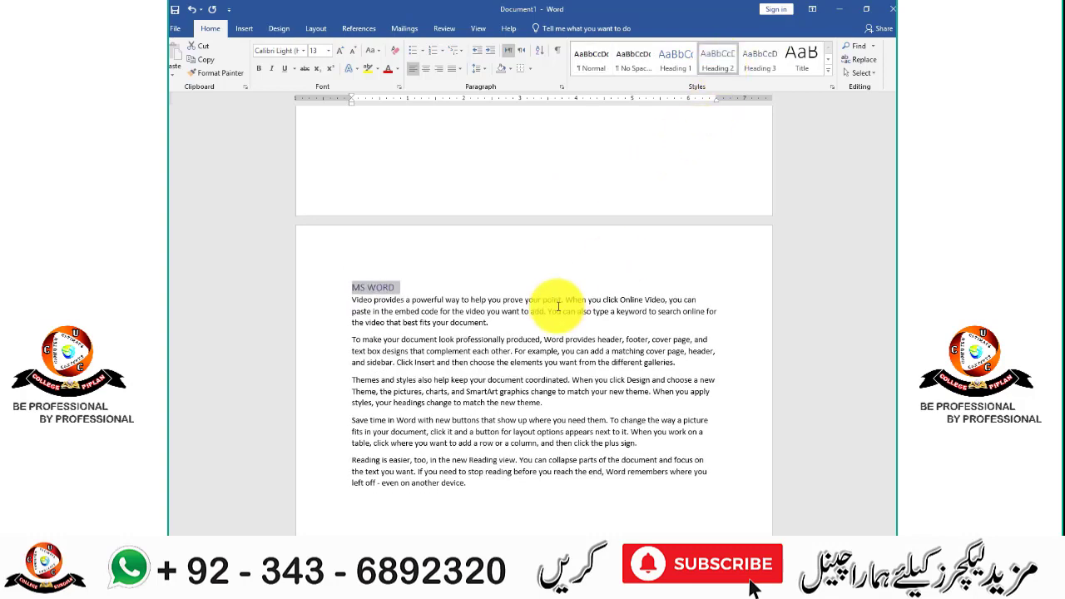
scroll(557, 306, down, 2)
scroll(556, 306, down, 3)
scroll(557, 306, down, 3)
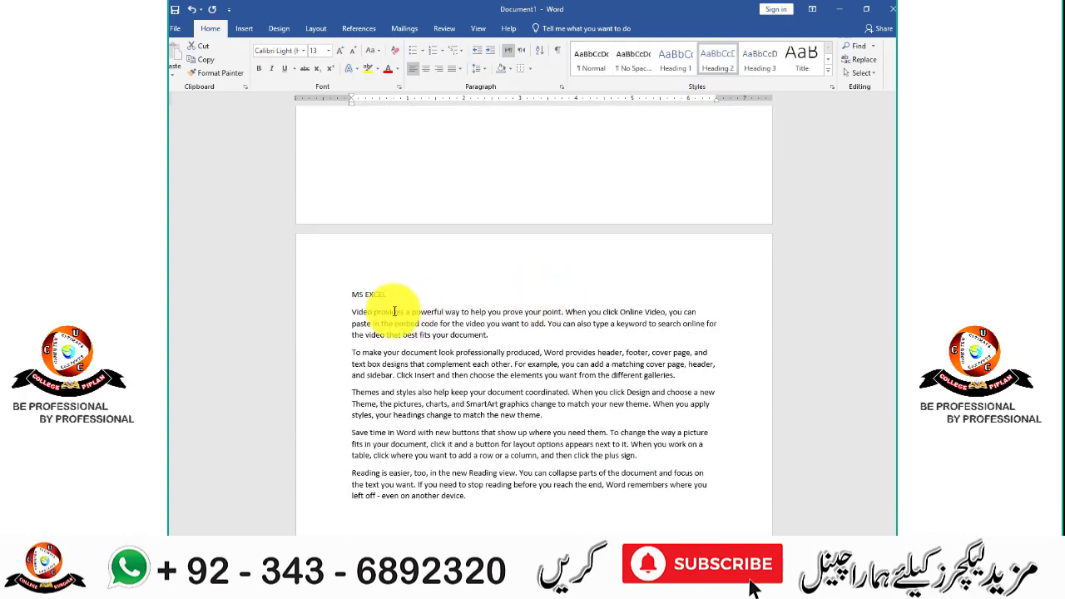
drag(398, 294, 352, 294)
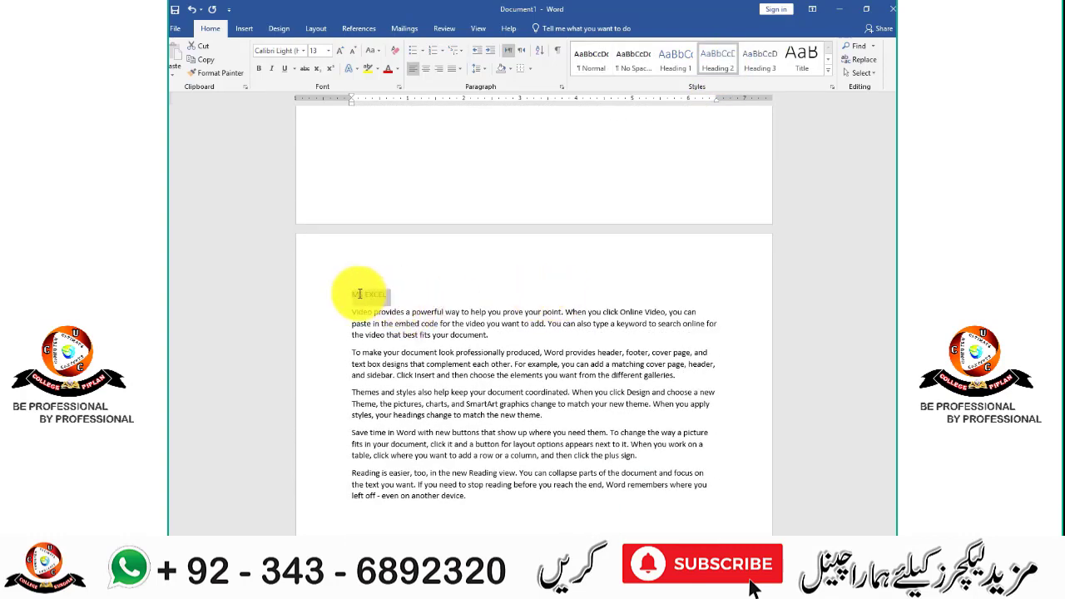
click(726, 72)
Apply Heading 1 to AUTO CAD and Heading 2 to the 2D and 3D titles.
scroll(527, 344, down, 3)
scroll(528, 344, down, 3)
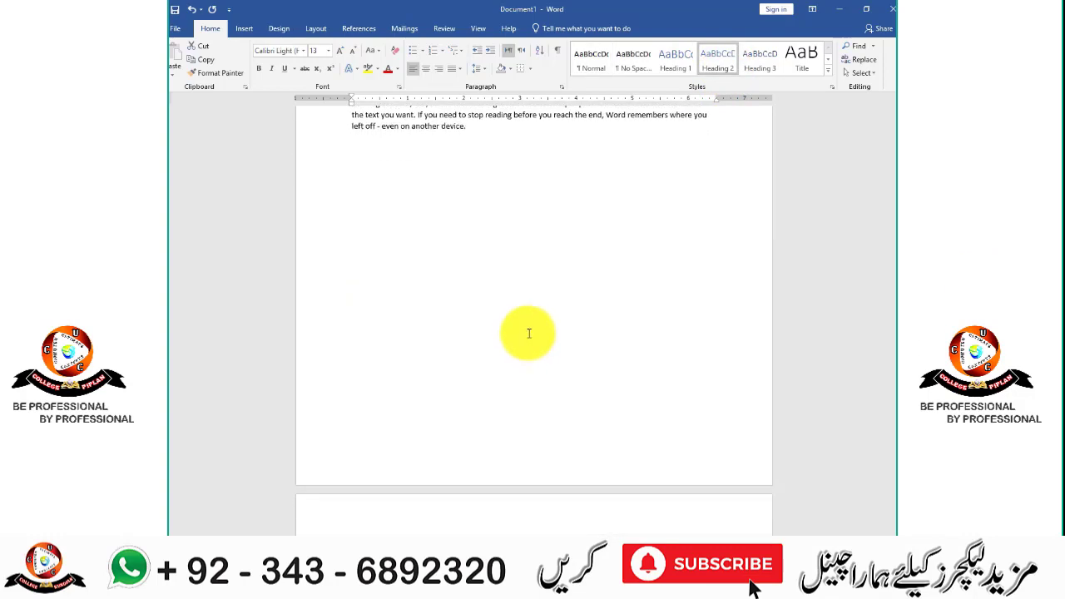
scroll(527, 314, down, 3)
drag(390, 302, 351, 302)
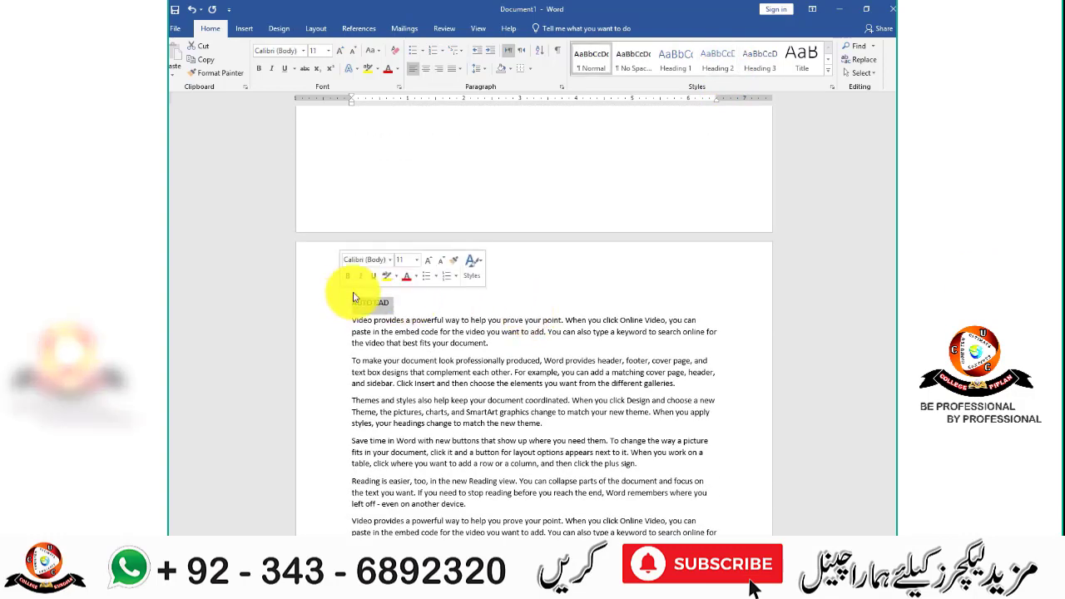
click(675, 60)
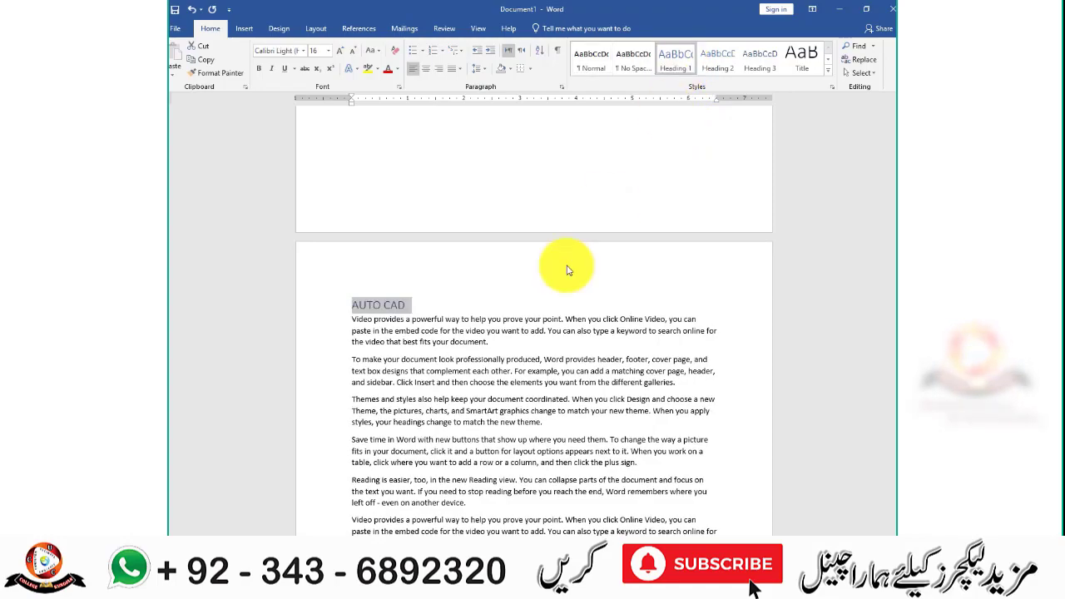
scroll(551, 283, down, 3)
scroll(544, 293, down, 3)
scroll(545, 292, down, 3)
scroll(545, 292, down, 3)
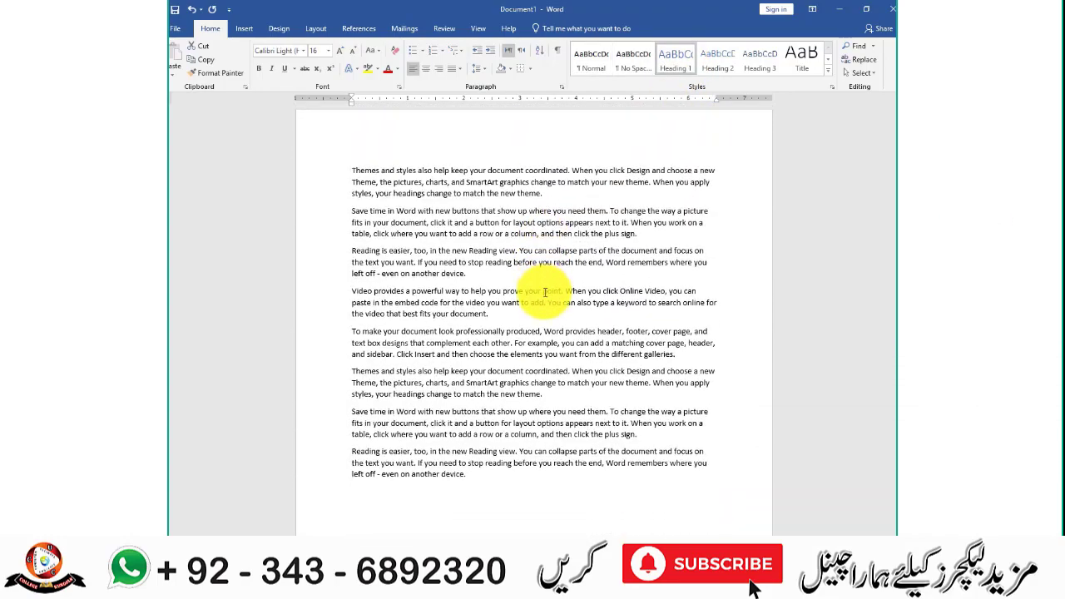
scroll(545, 293, down, 3)
scroll(545, 293, up, 3)
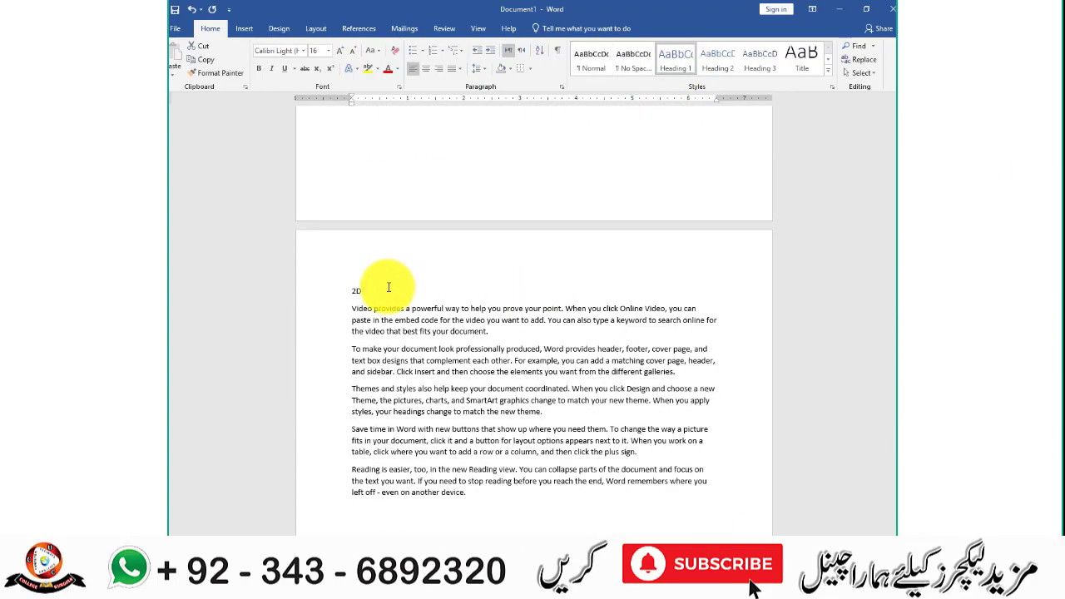
click(717, 60)
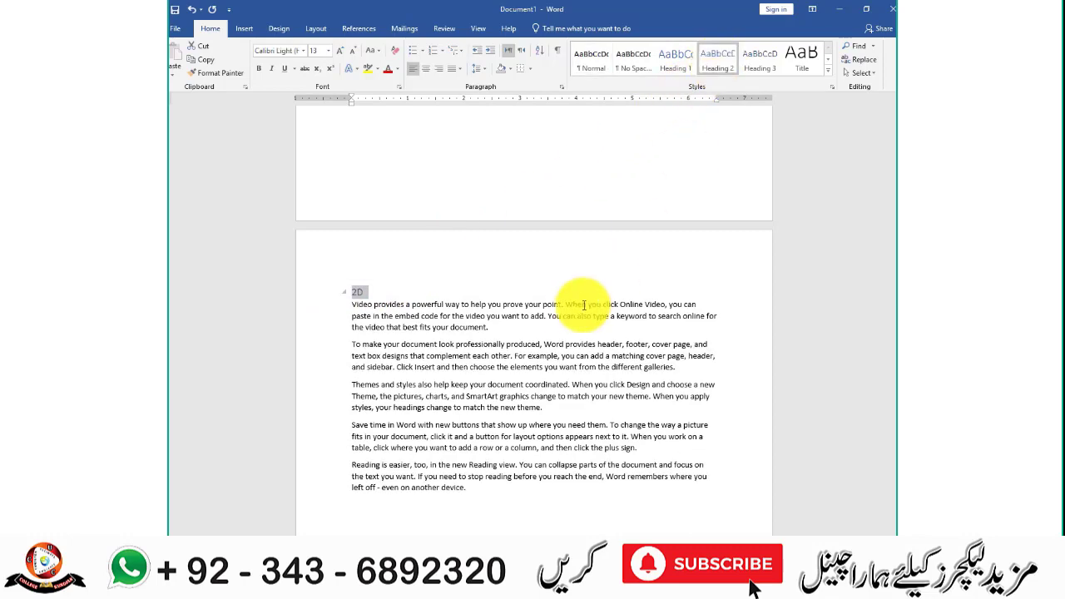
scroll(574, 311, down, 3)
scroll(572, 310, down, 5)
scroll(571, 309, up, 10)
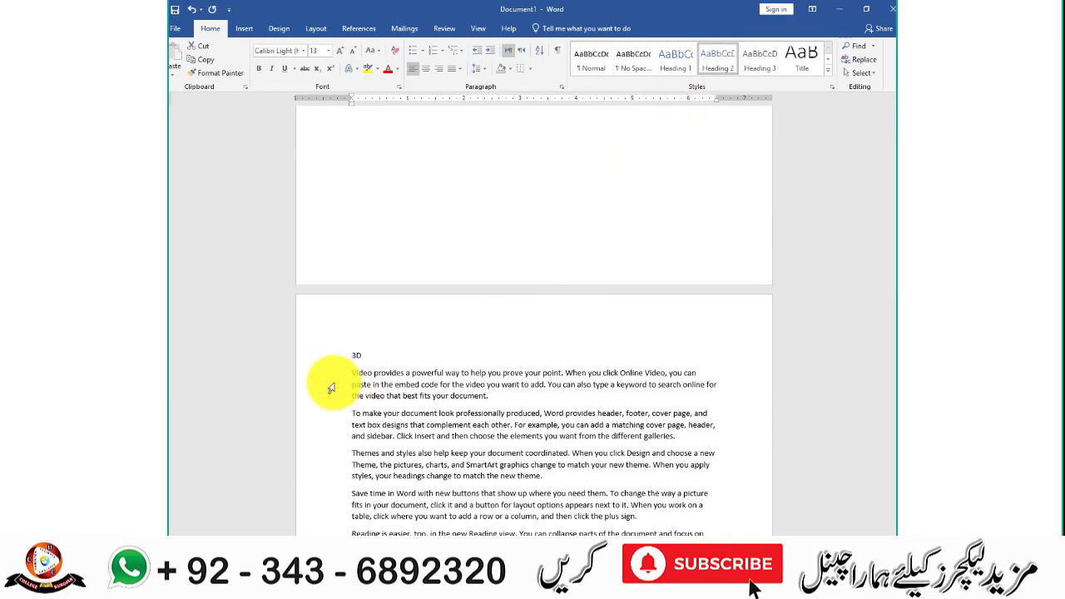
drag(380, 353, 326, 349)
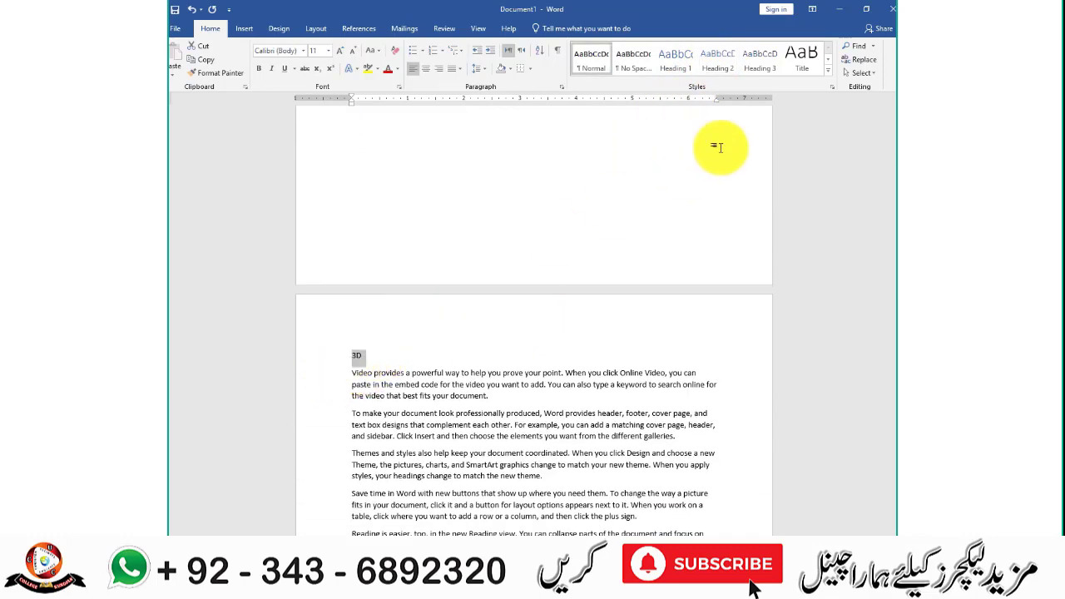
click(718, 60)
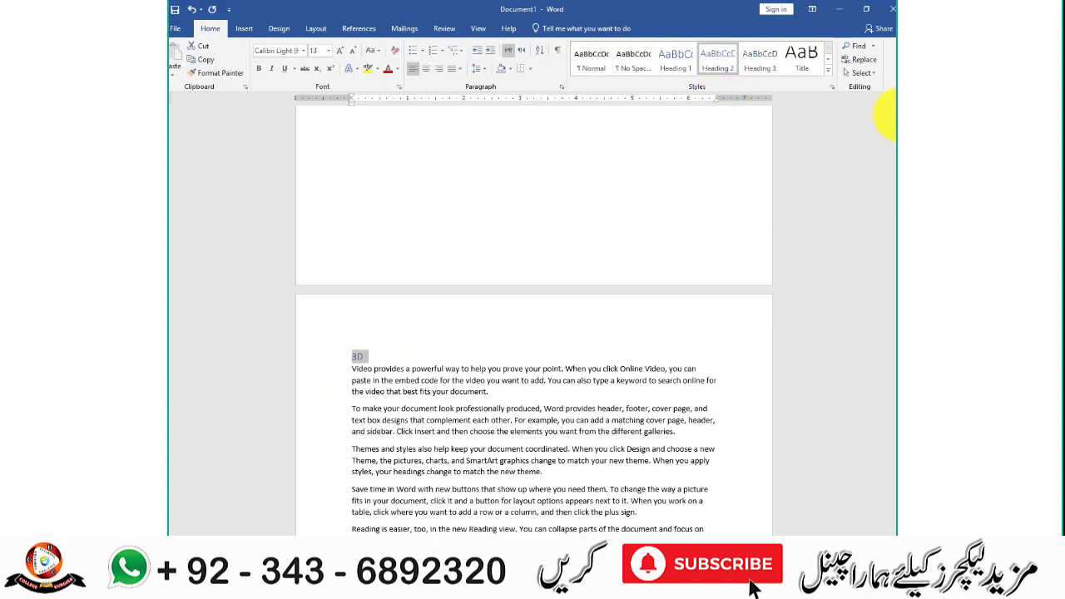
scroll(881, 113, down, 4)
scroll(880, 108, down, 4)
scroll(856, 125, down, 6)
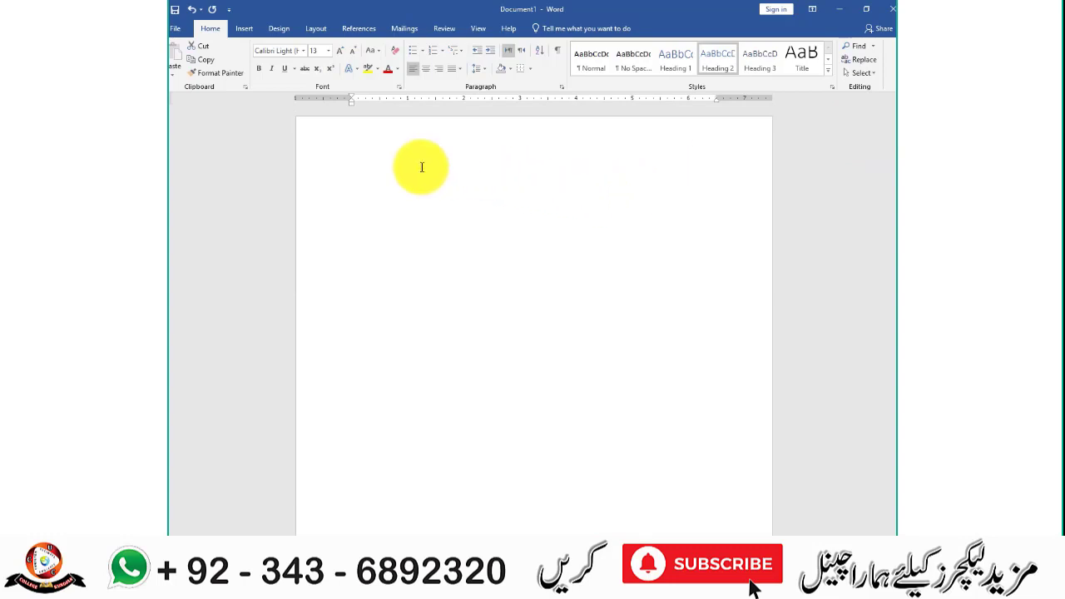
On the blank first page, open Custom Table of Contents and choose the Distinctive format.
click(363, 174)
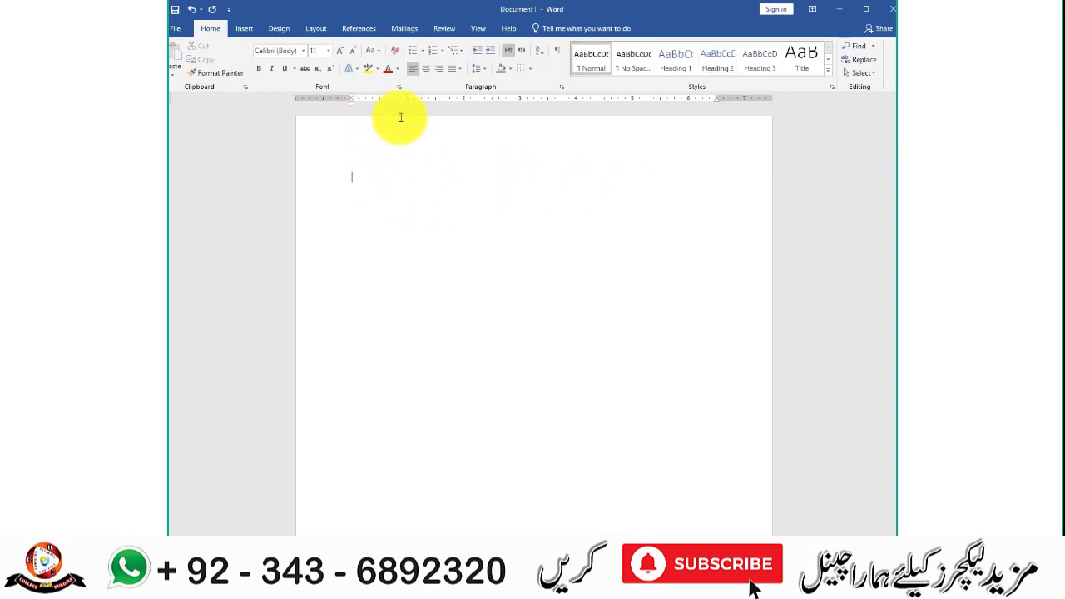
click(364, 28)
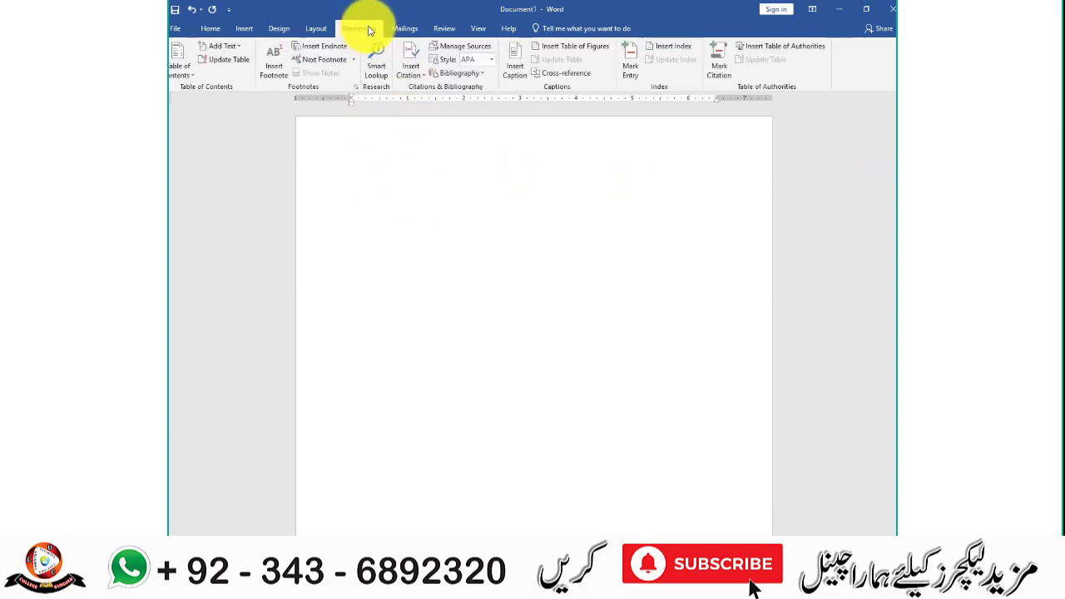
click(192, 81)
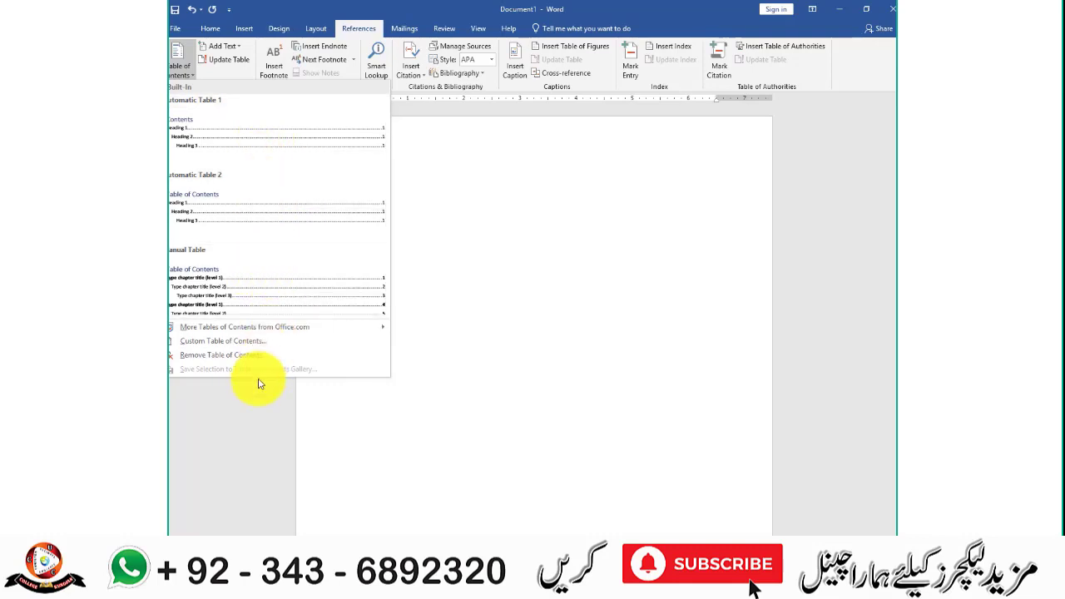
click(235, 343)
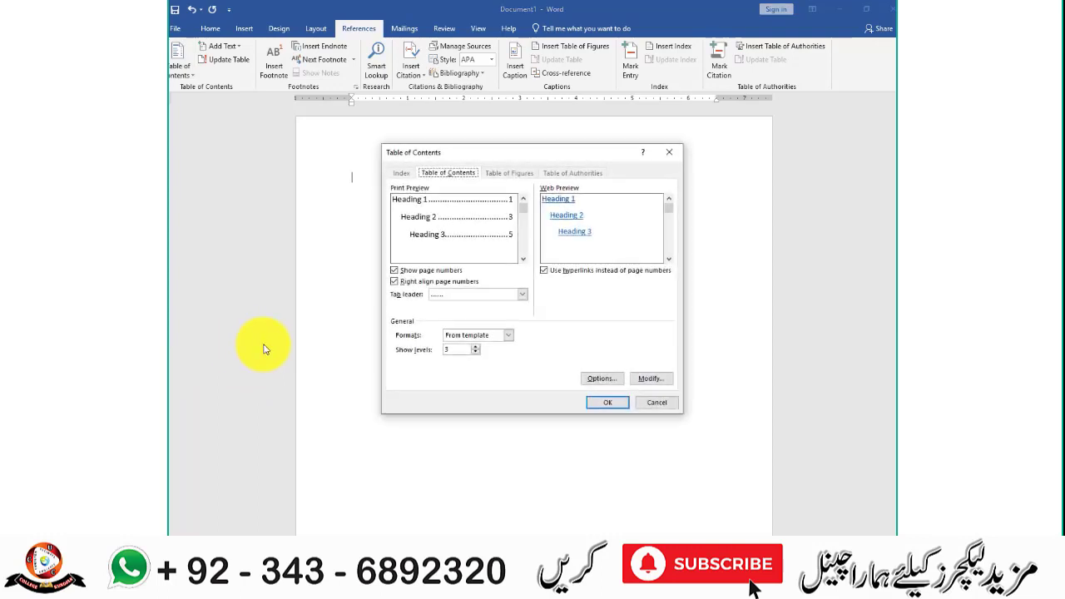
click(510, 335)
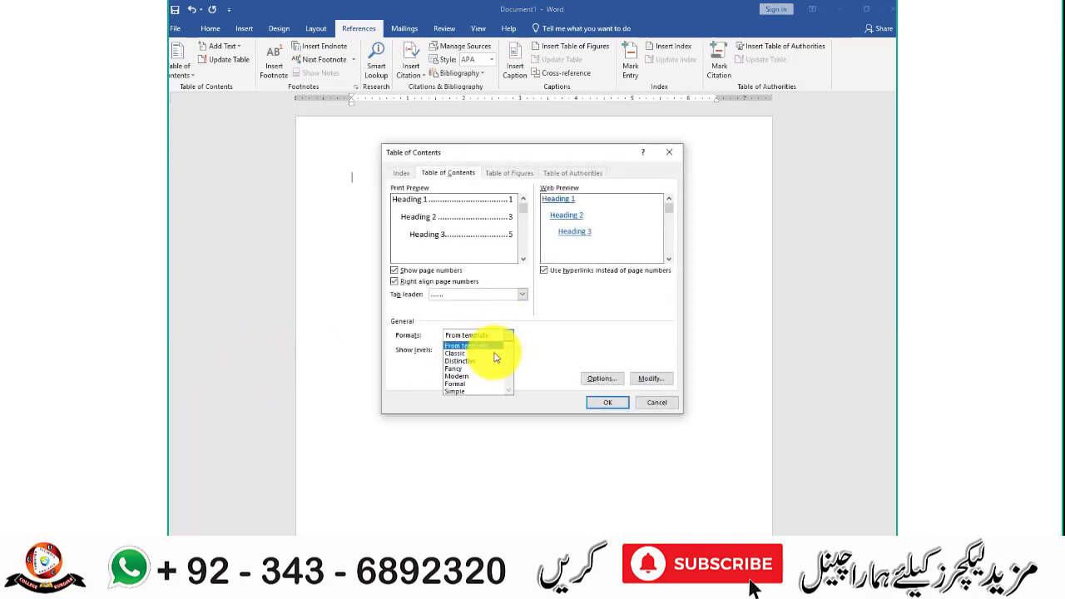
click(487, 370)
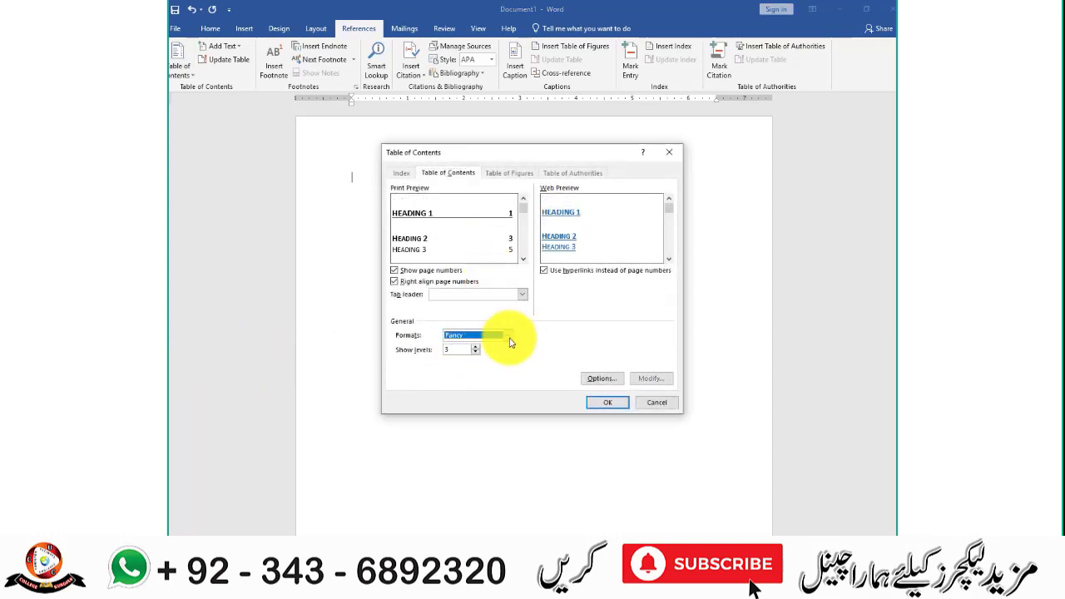
click(508, 335)
click(482, 367)
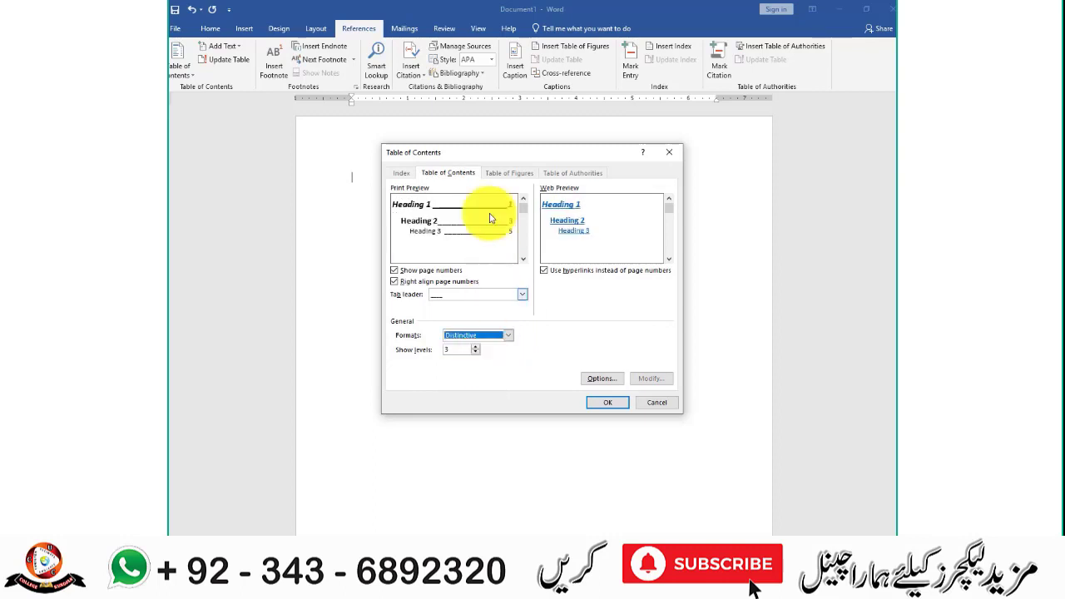
Use dashed tab leaders with page numbers shown and right-aligned, then insert the table.
click(499, 294)
click(497, 322)
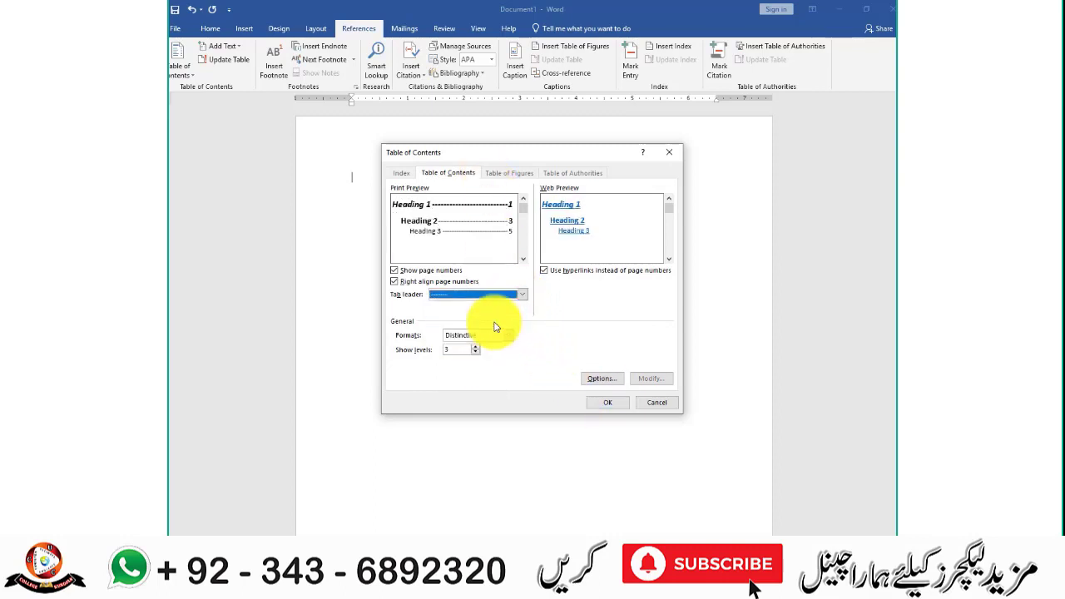
click(394, 282)
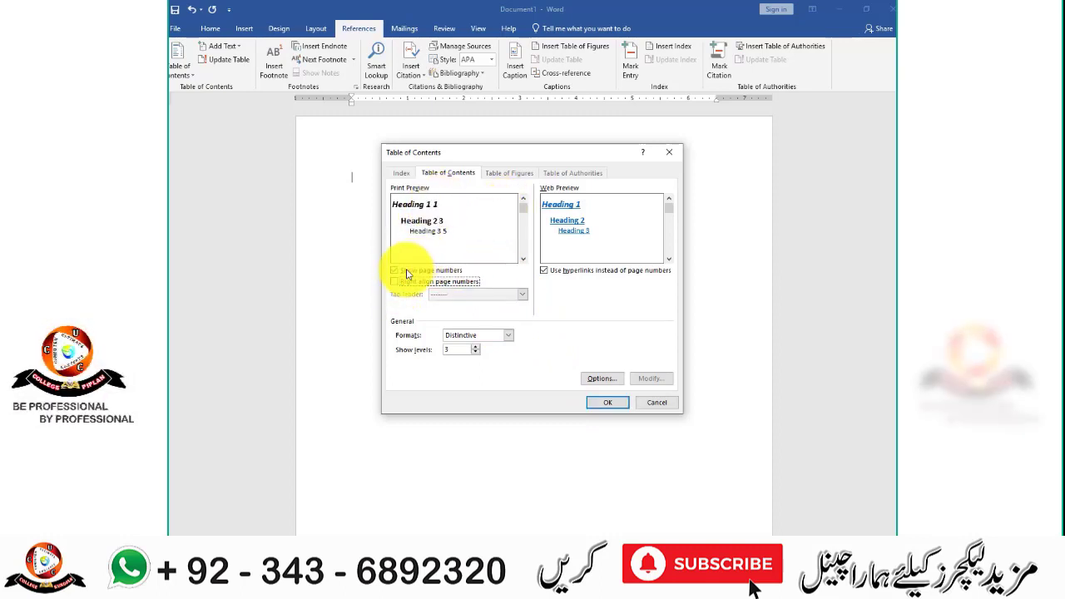
click(394, 282)
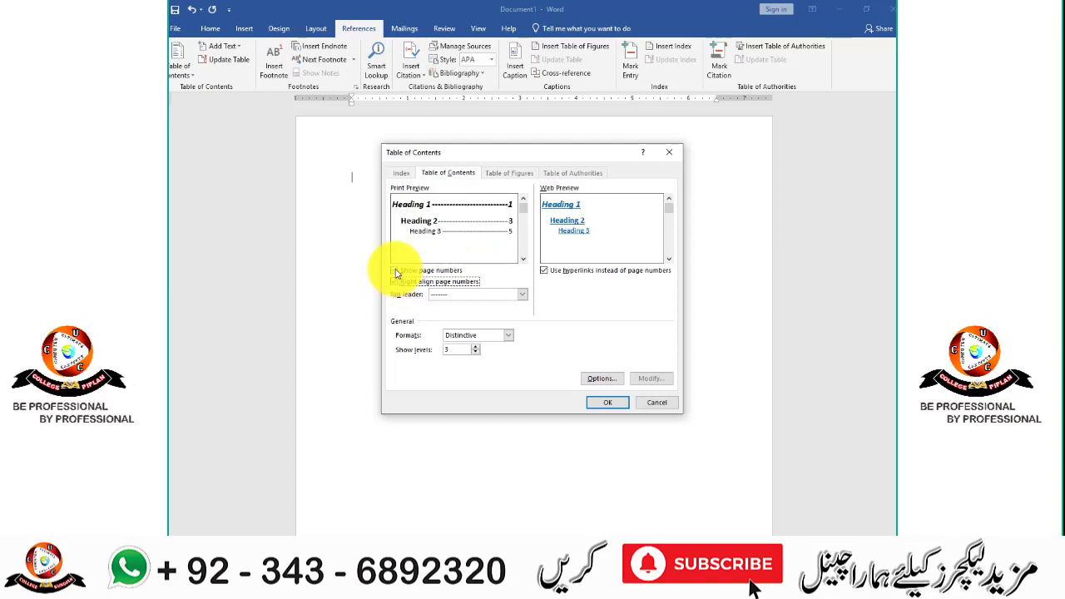
click(395, 270)
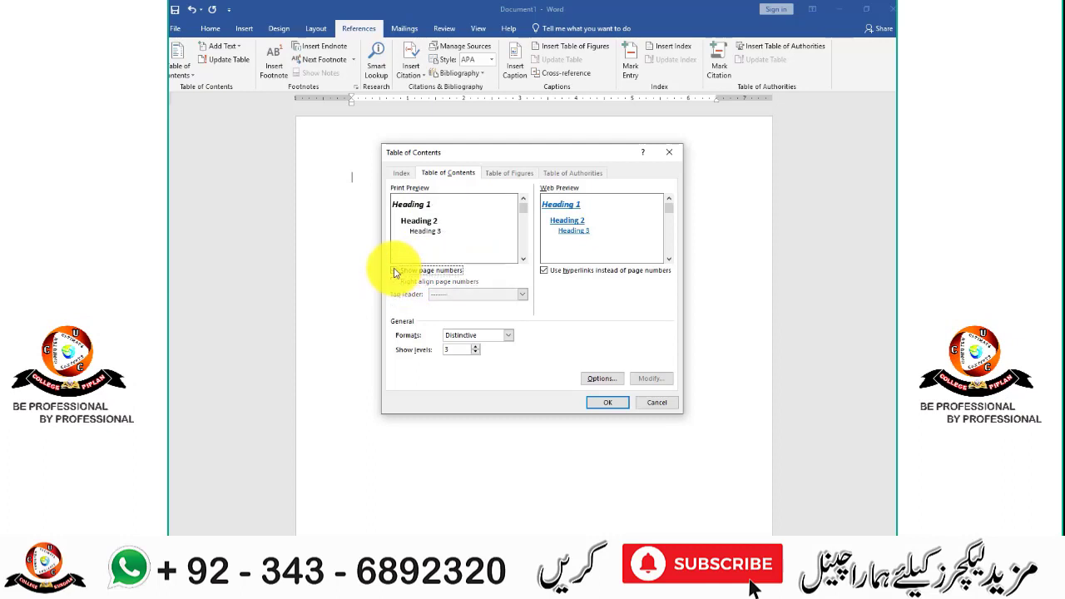
click(395, 271)
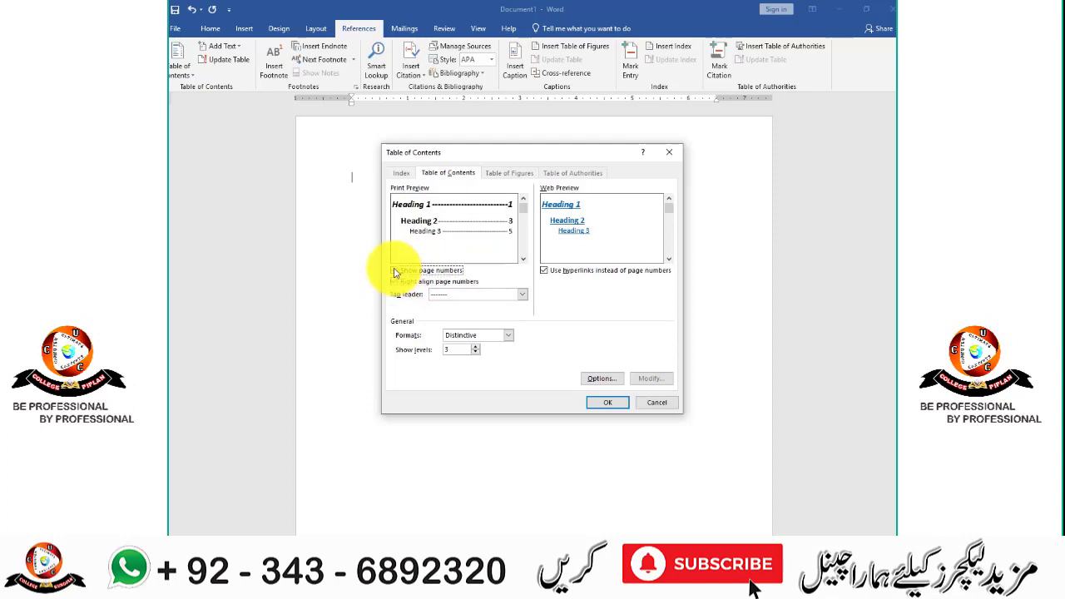
click(609, 404)
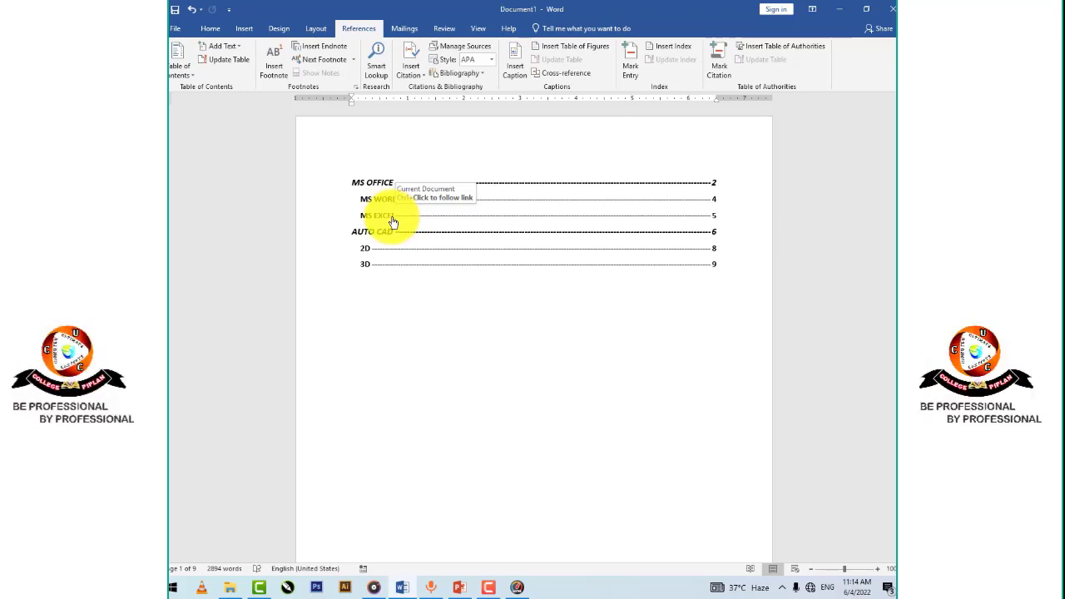
Follow the MS EXCEL table-of-contents link and scroll down through that section.
click(394, 220)
ctrl+click(393, 220)
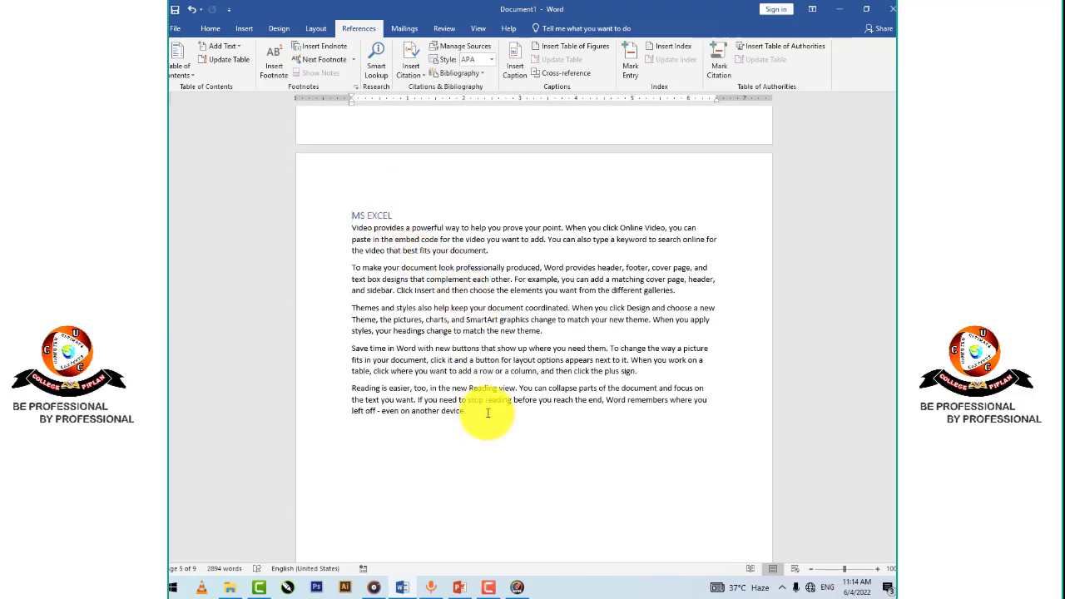
scroll(487, 411, down, 3)
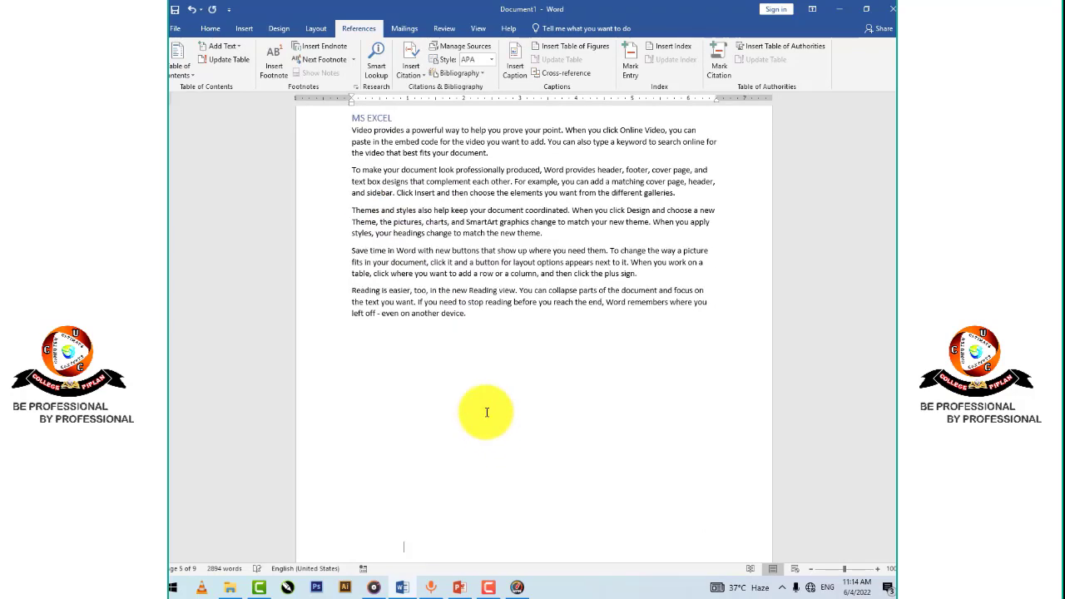
scroll(486, 412, down, 5)
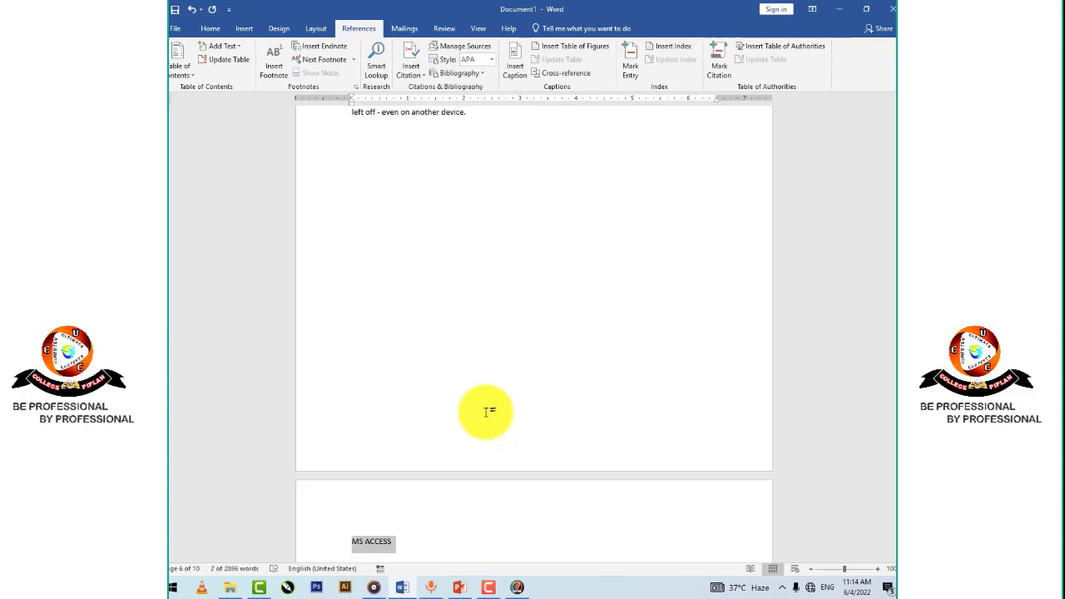
Make the new MS ACCESS title a Heading 2.
click(206, 28)
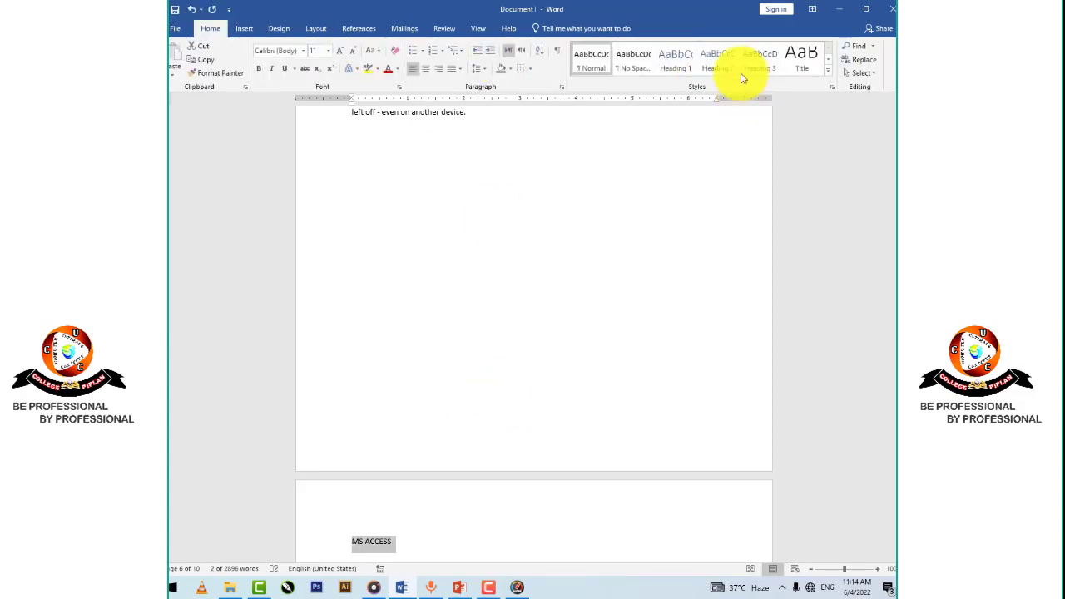
click(721, 60)
scroll(890, 112, down, 3)
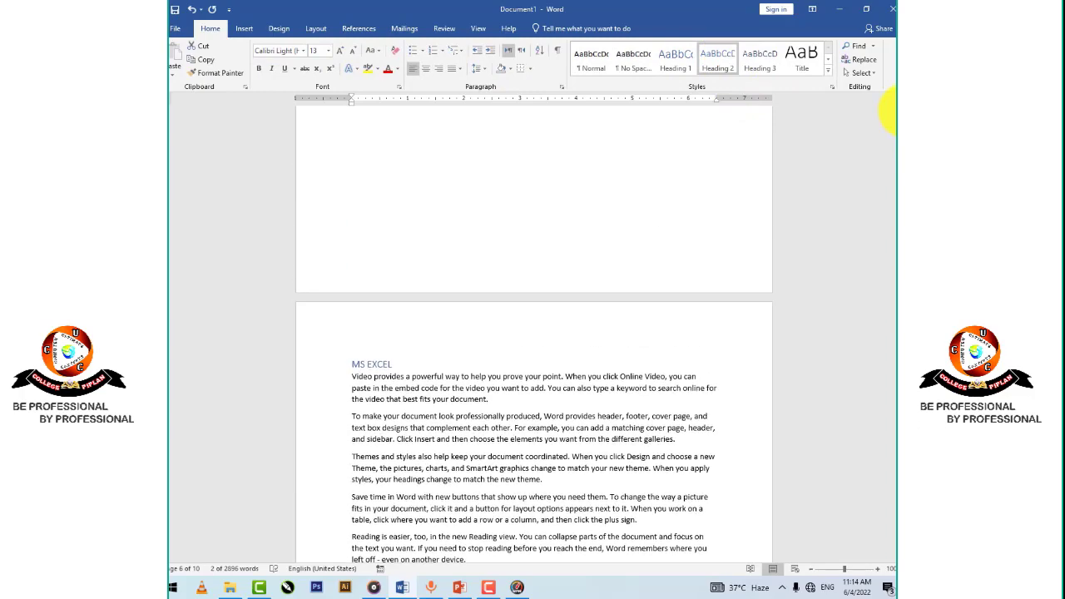
scroll(890, 113, up, 20)
scroll(433, 229, up, 2)
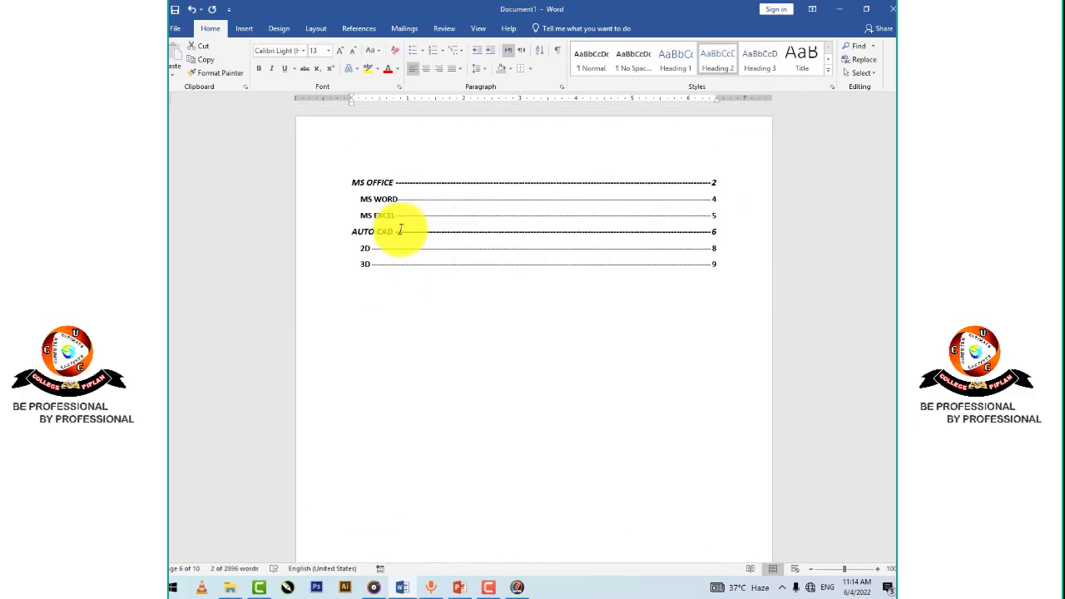
Update the entire table of contents so it picks up MS ACCESS and new page numbers.
click(427, 290)
click(445, 236)
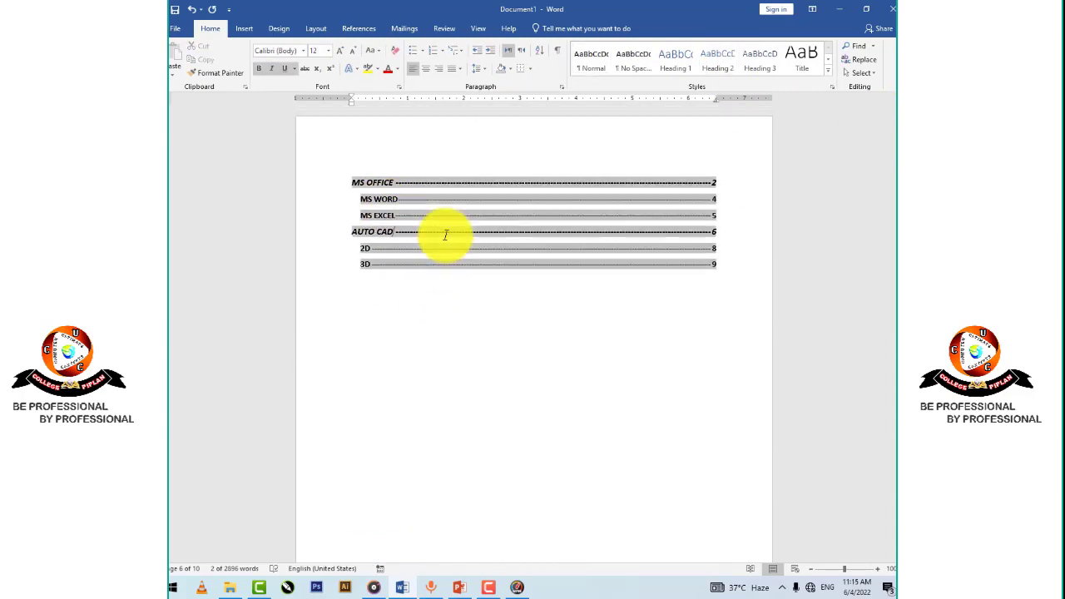
click(349, 31)
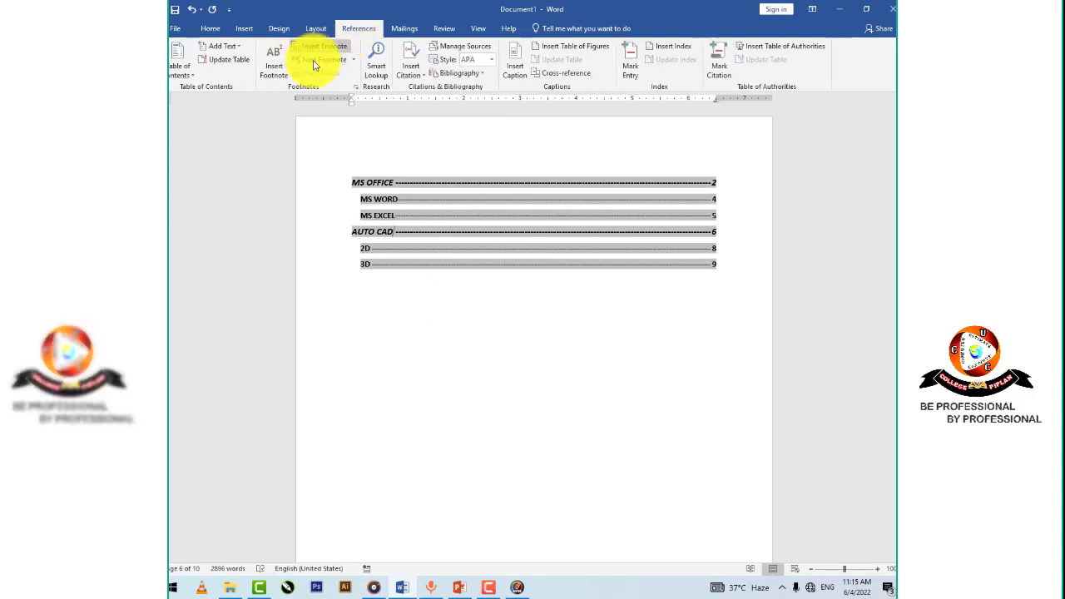
click(229, 60)
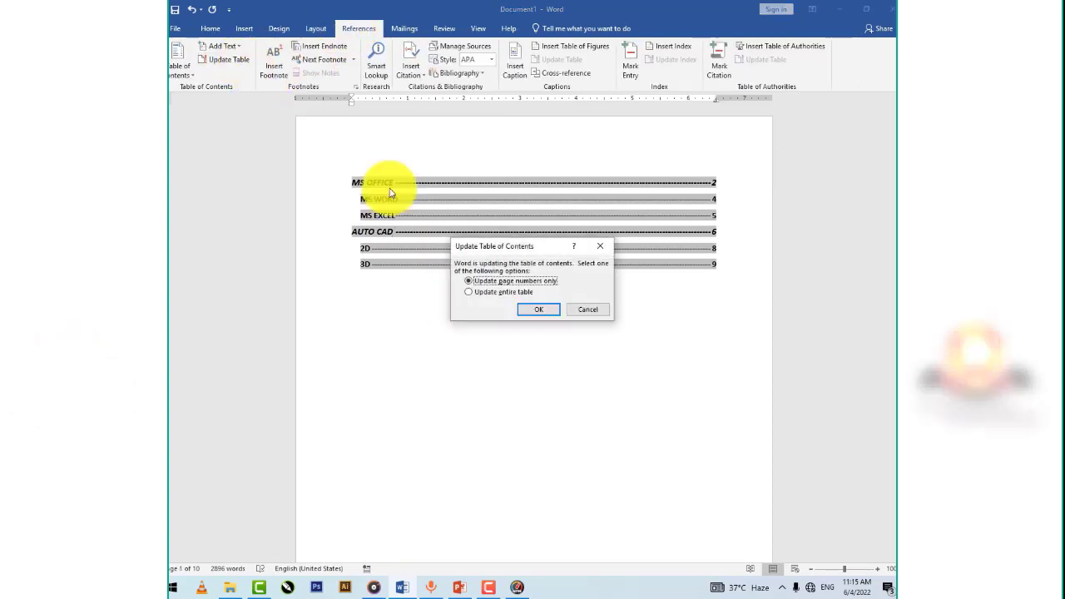
click(533, 314)
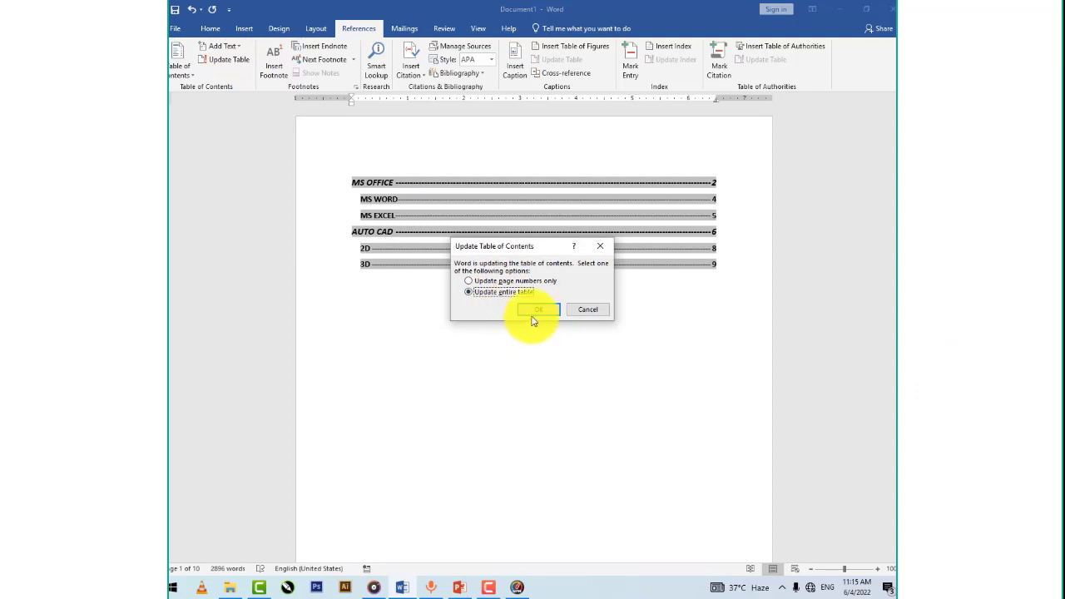
click(468, 361)
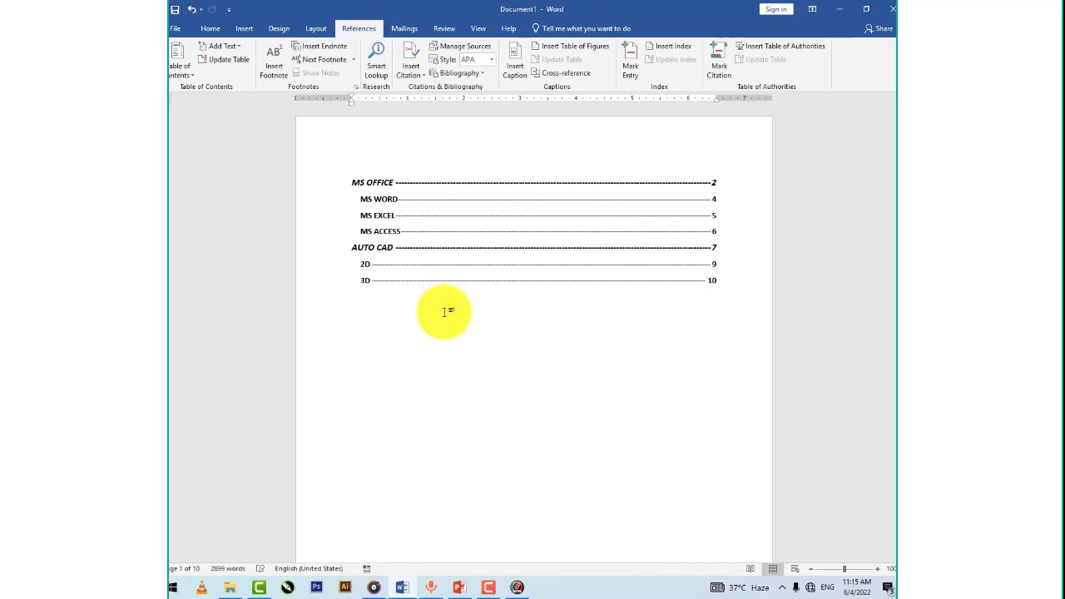
Delete all document content, zoom in on the page, and type U3C at the top.
key(ctrl+a)
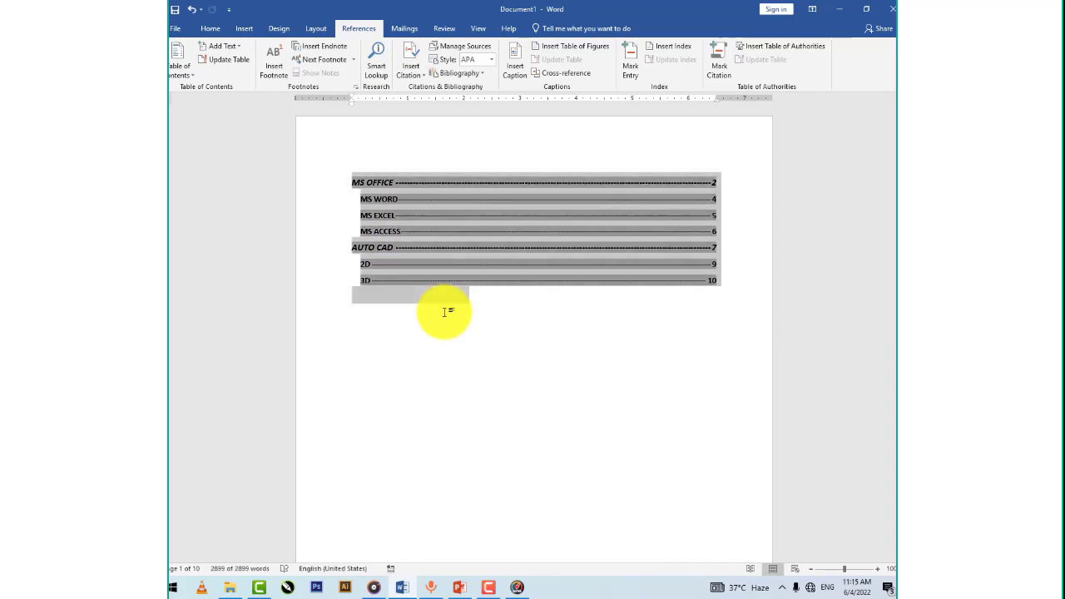
key(Delete)
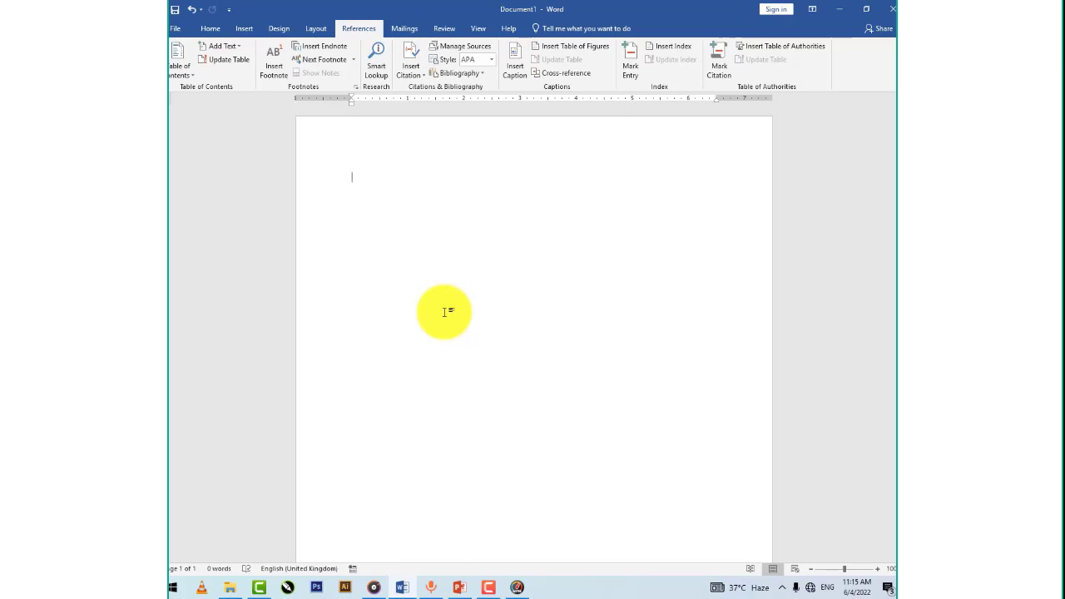
click(877, 569)
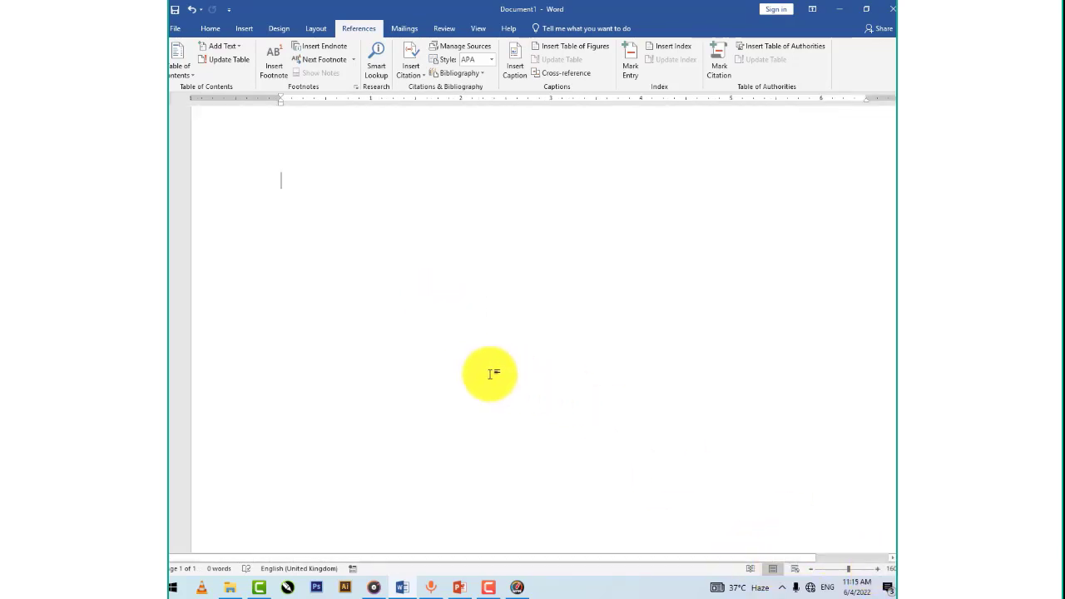
text(U3C)
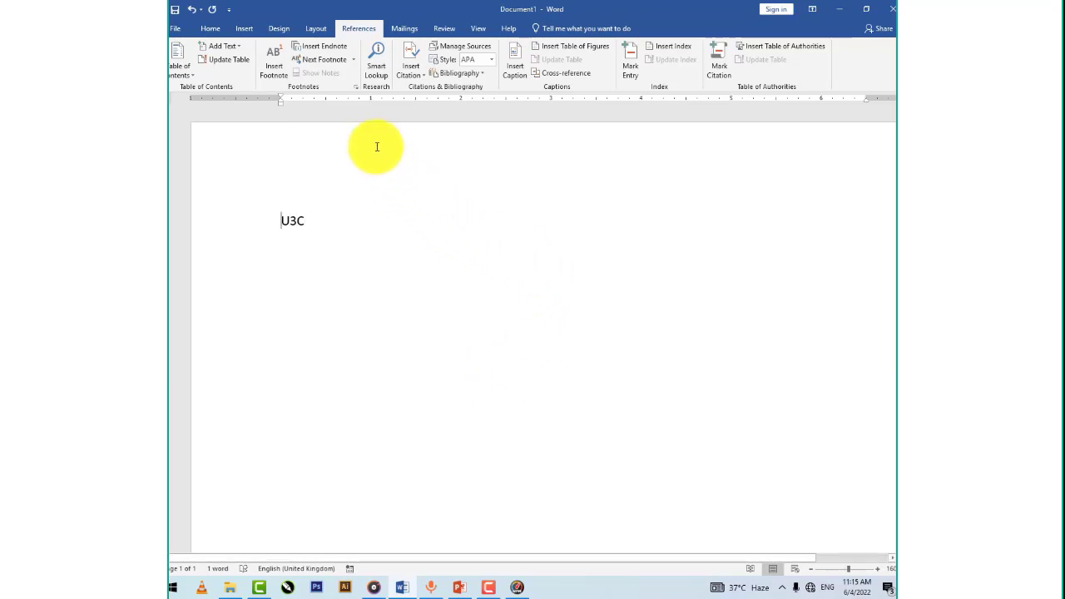
click(277, 79)
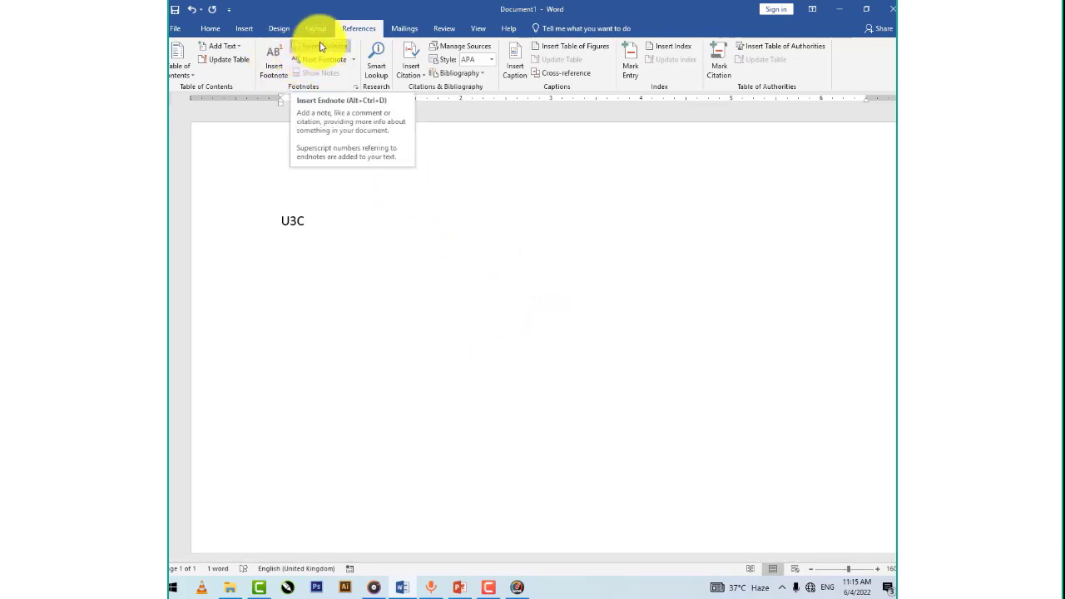
click(355, 87)
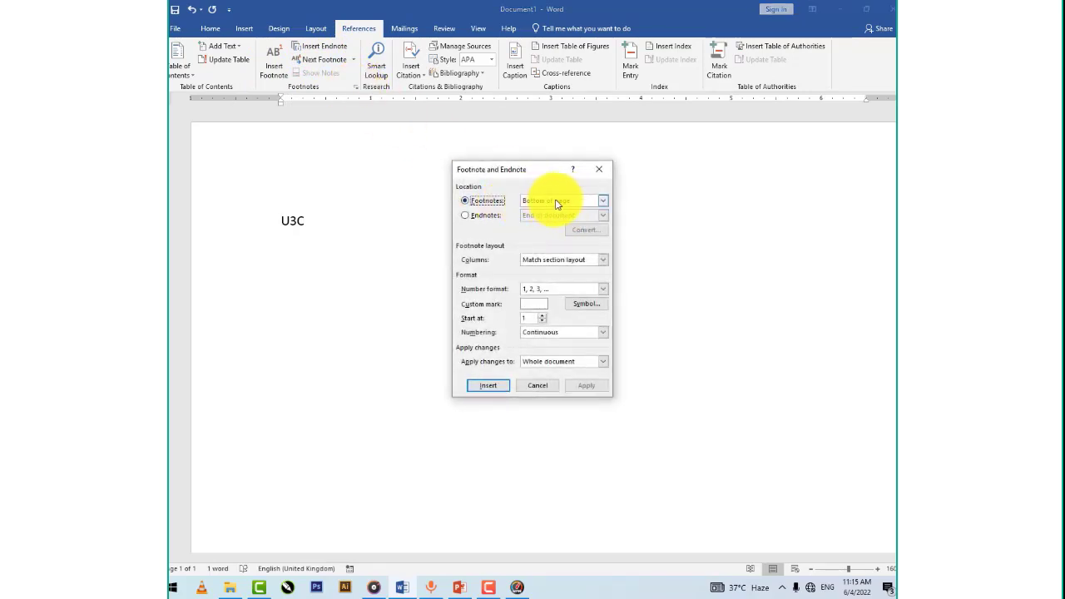
click(487, 216)
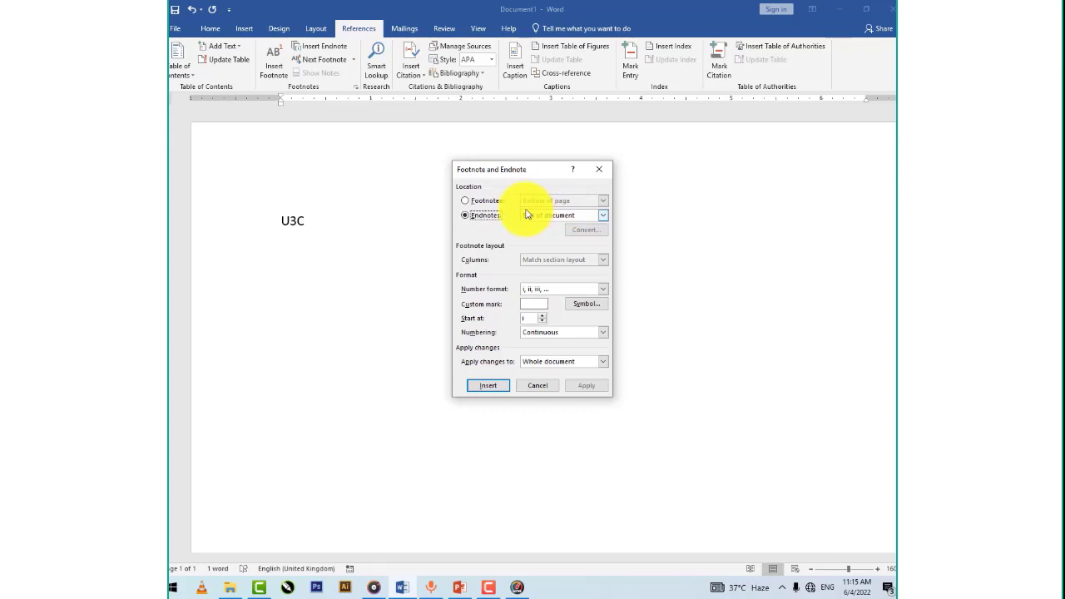
click(476, 202)
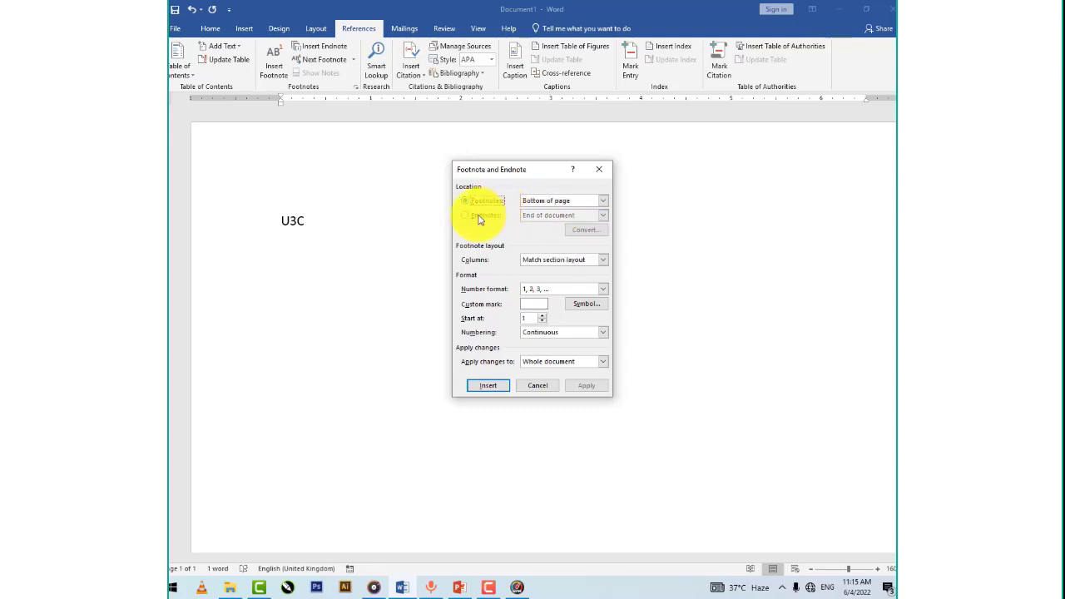
click(589, 305)
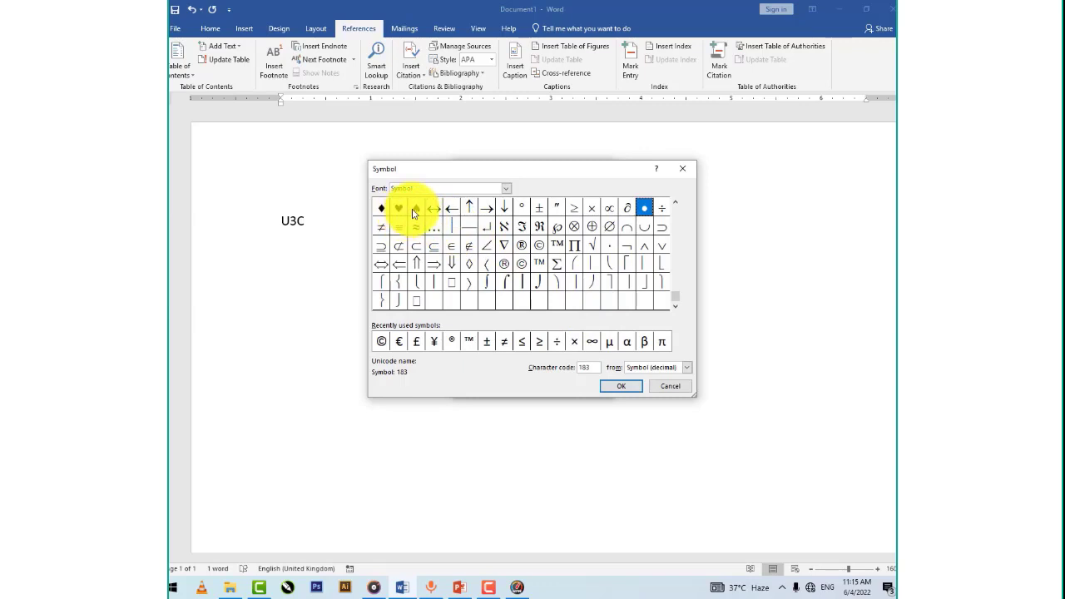
click(416, 208)
click(614, 388)
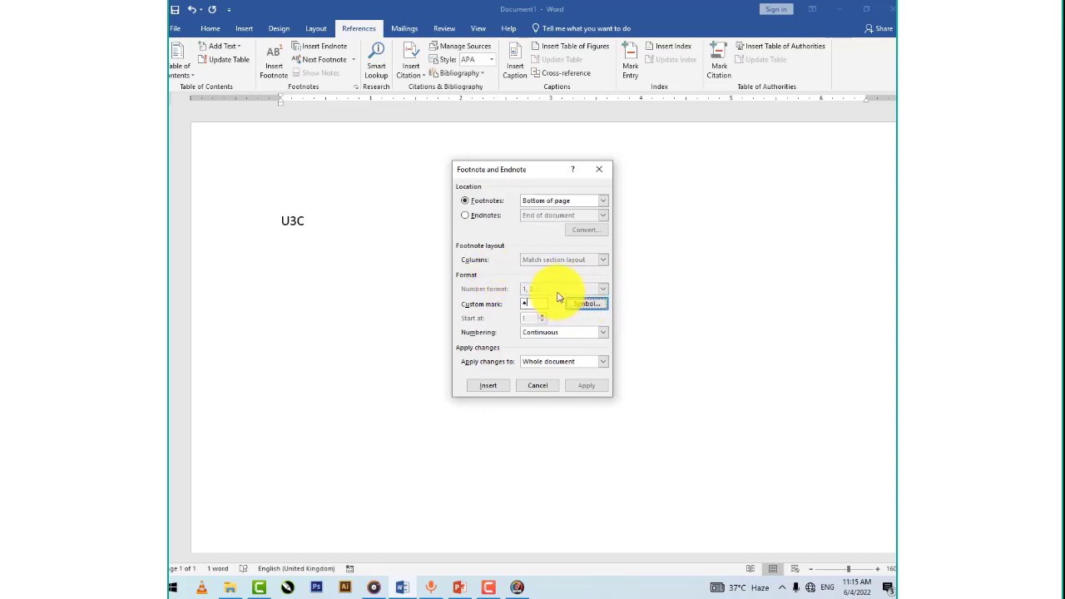
click(495, 386)
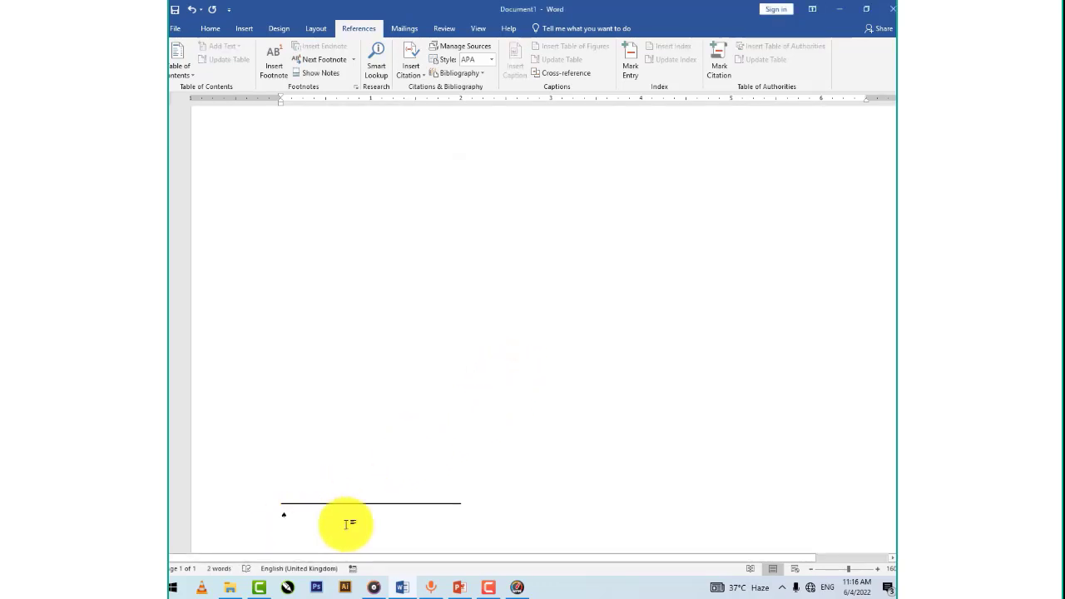
text(UCC COMPUTER COLLEGE)
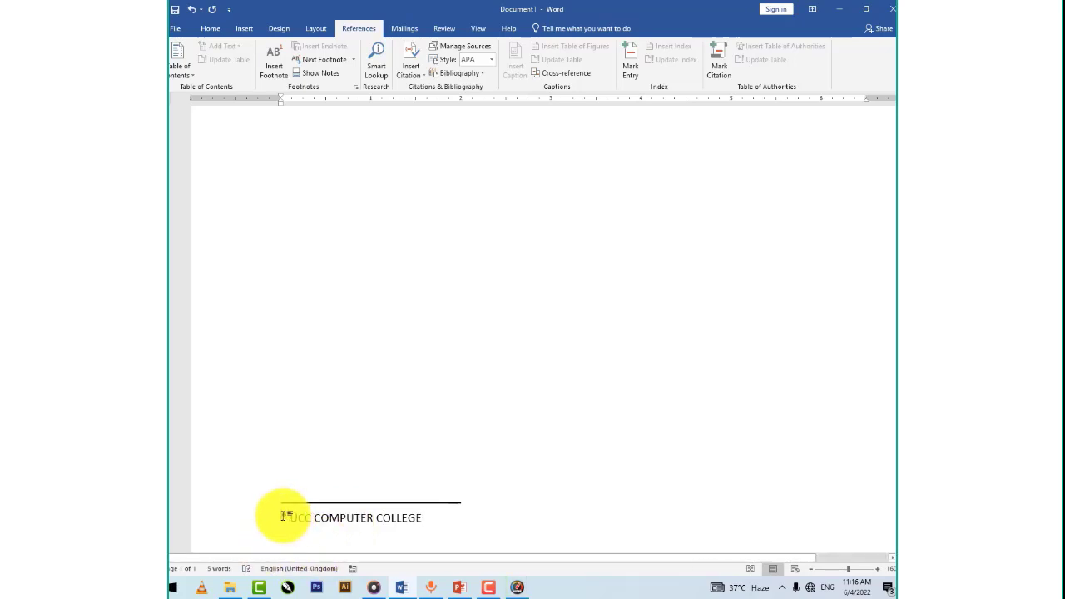
mouse_move(283, 516)
mouse_down()
mouse_move(300, 220)
mouse_move(290, 203)
mouse_up()
mouse_move(290, 203)
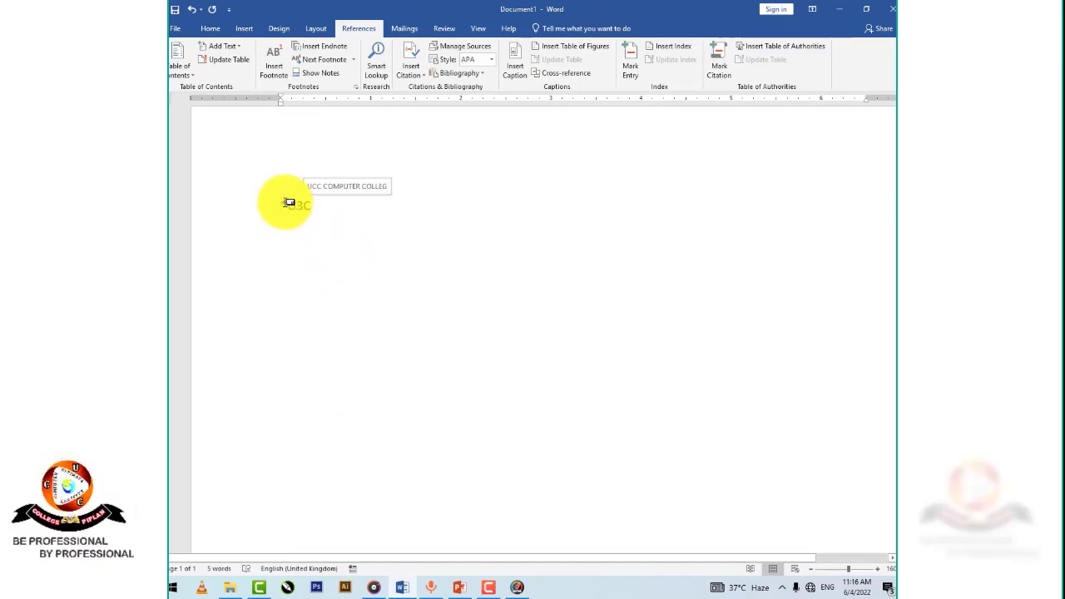
double_click(289, 203)
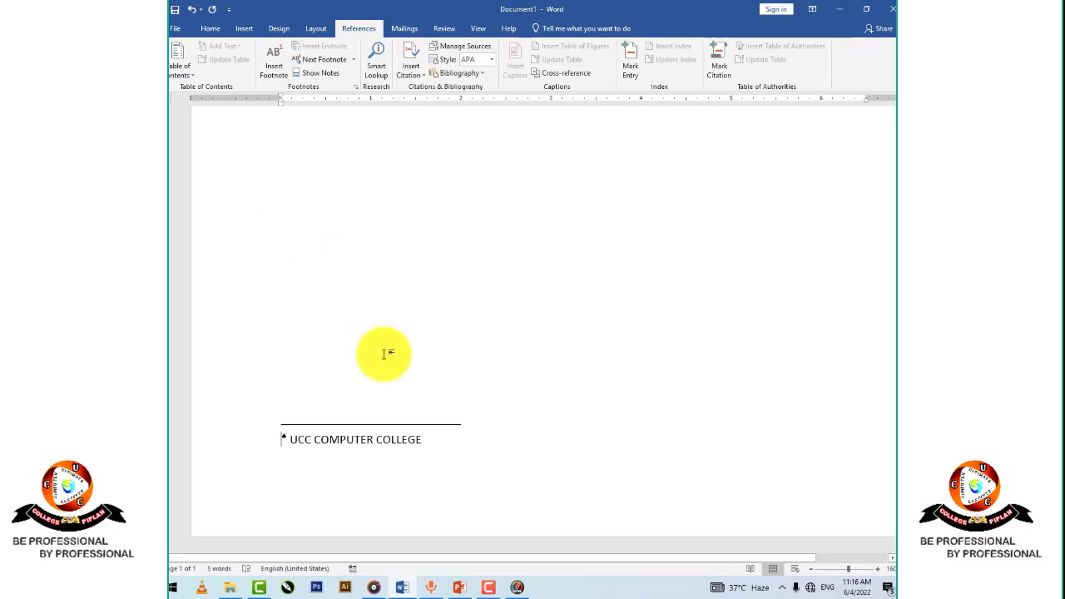
drag(423, 441, 303, 441)
key(ctrl+c)
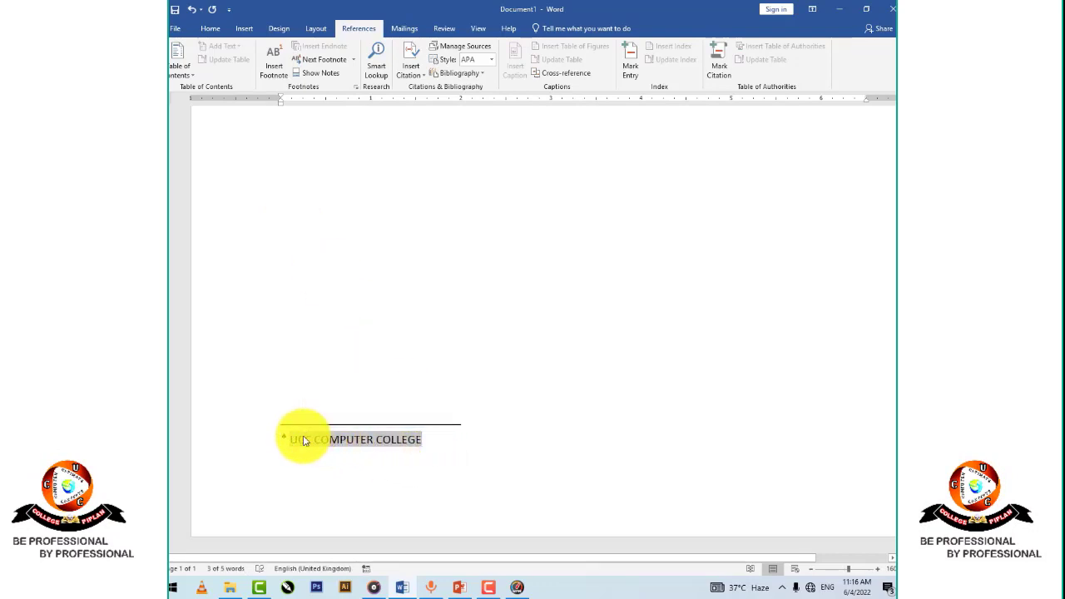
key(Delete)
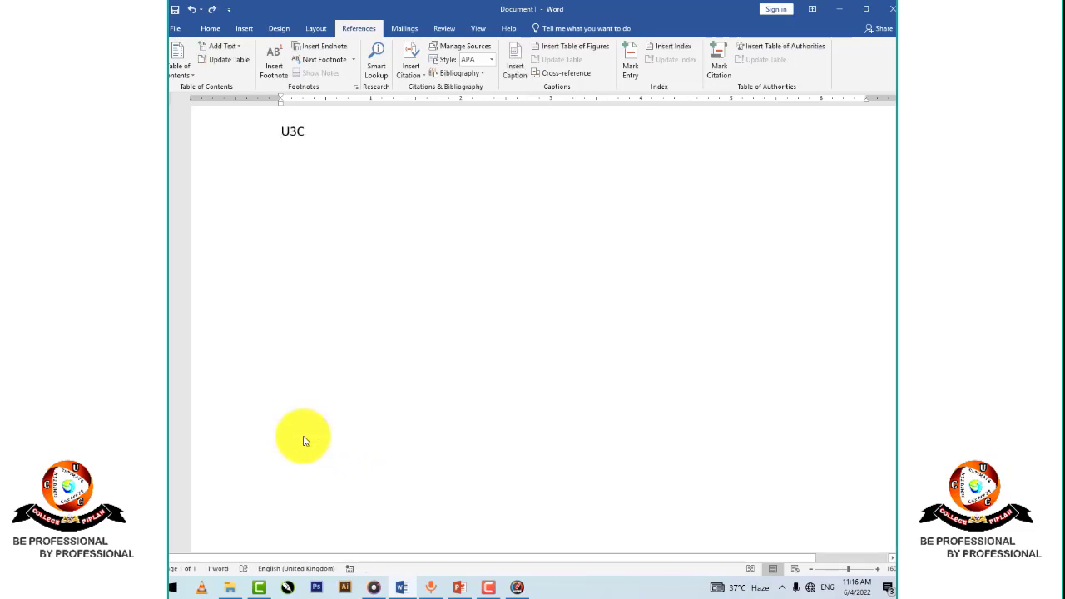
Insert an end-of-document endnote at U3C with a spade mark containing UCC COMPUTER COLLEGE.
click(358, 89)
click(482, 215)
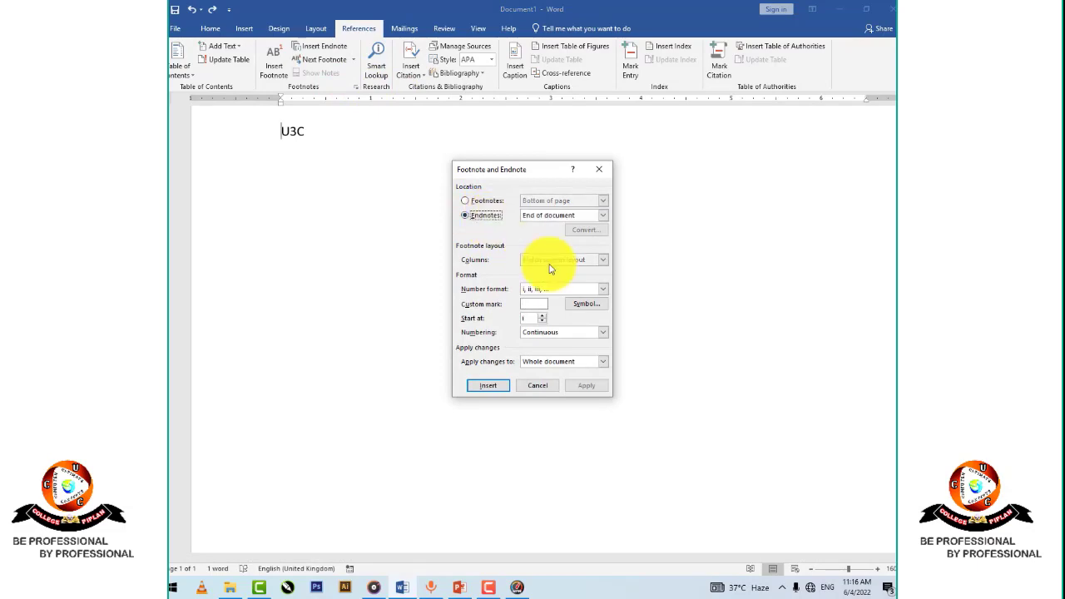
click(585, 303)
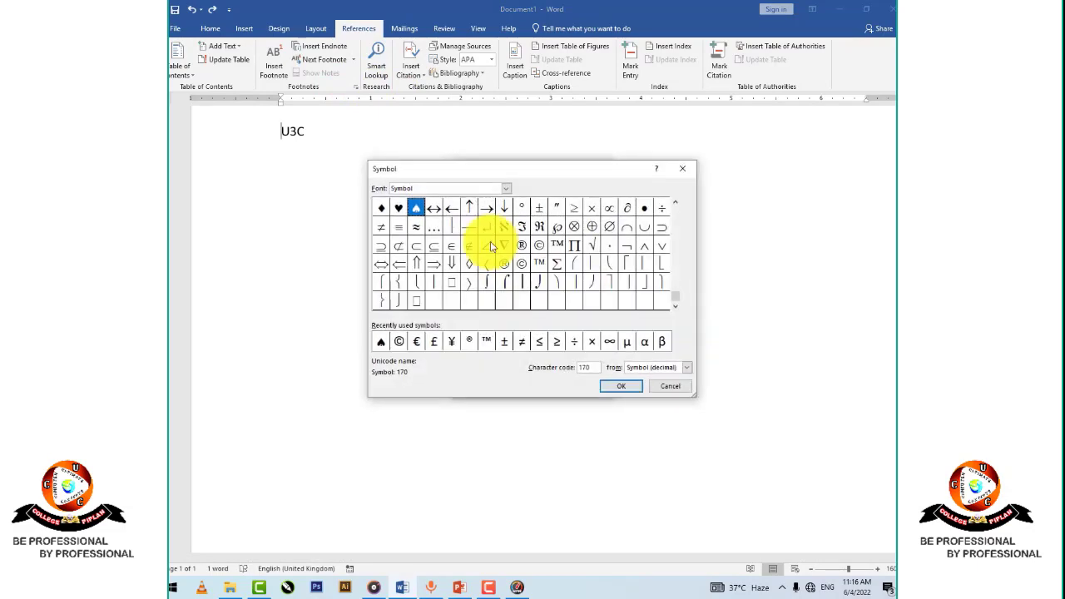
click(622, 387)
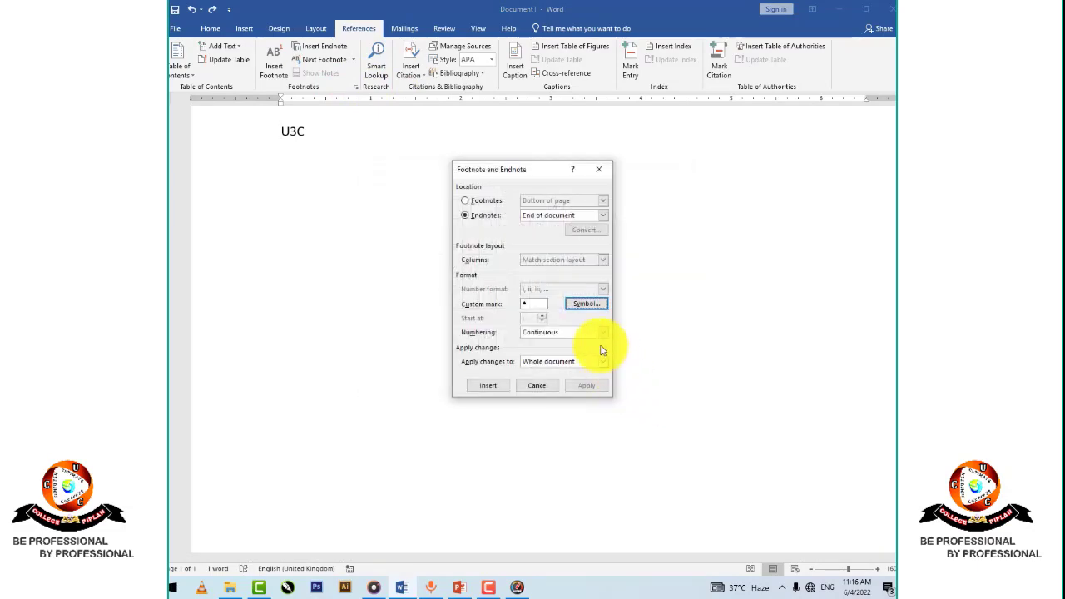
click(498, 390)
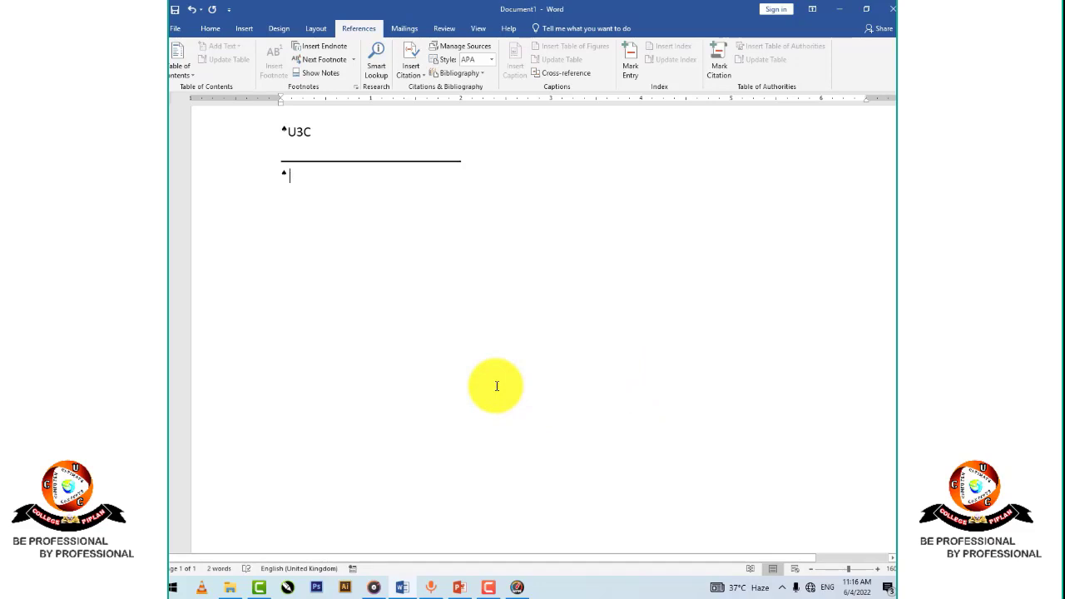
key(ctrl+v)
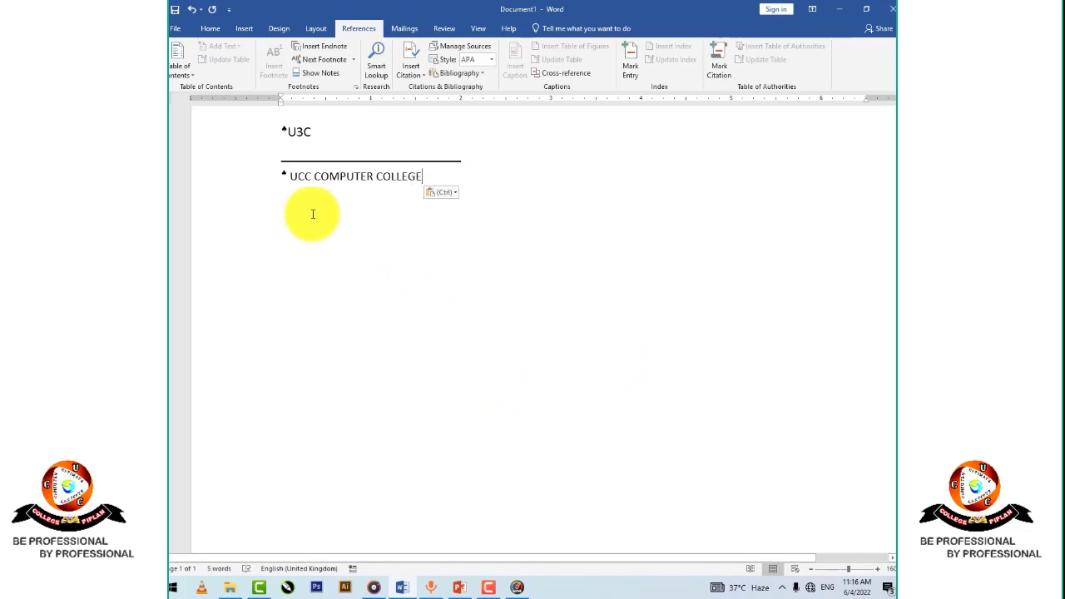
mouse_move(283, 175)
mouse_down()
mouse_move(289, 130)
mouse_move(286, 147)
mouse_up()
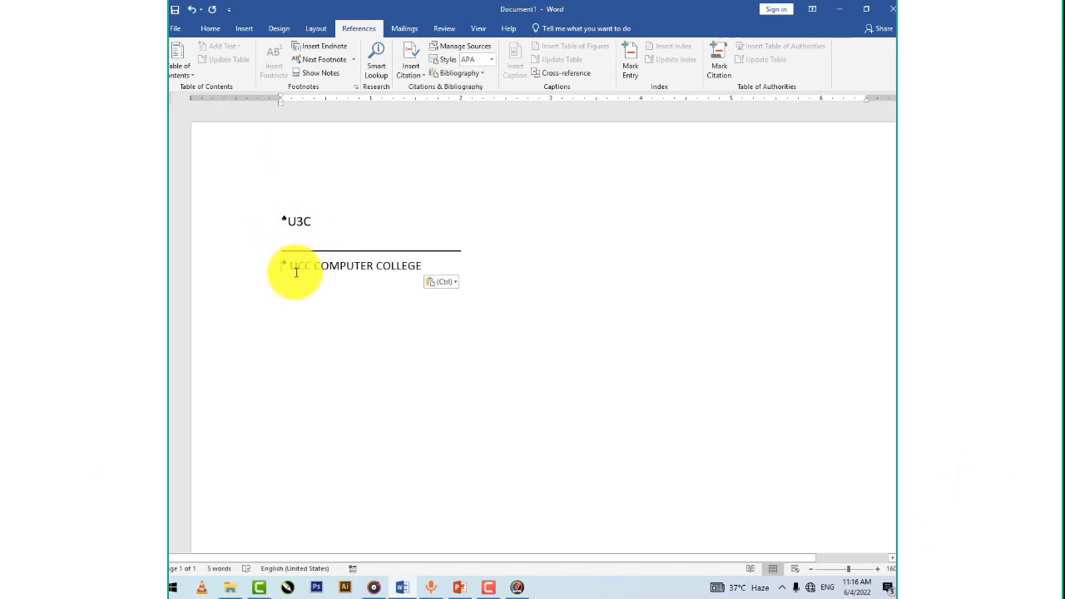
drag(292, 268, 302, 223)
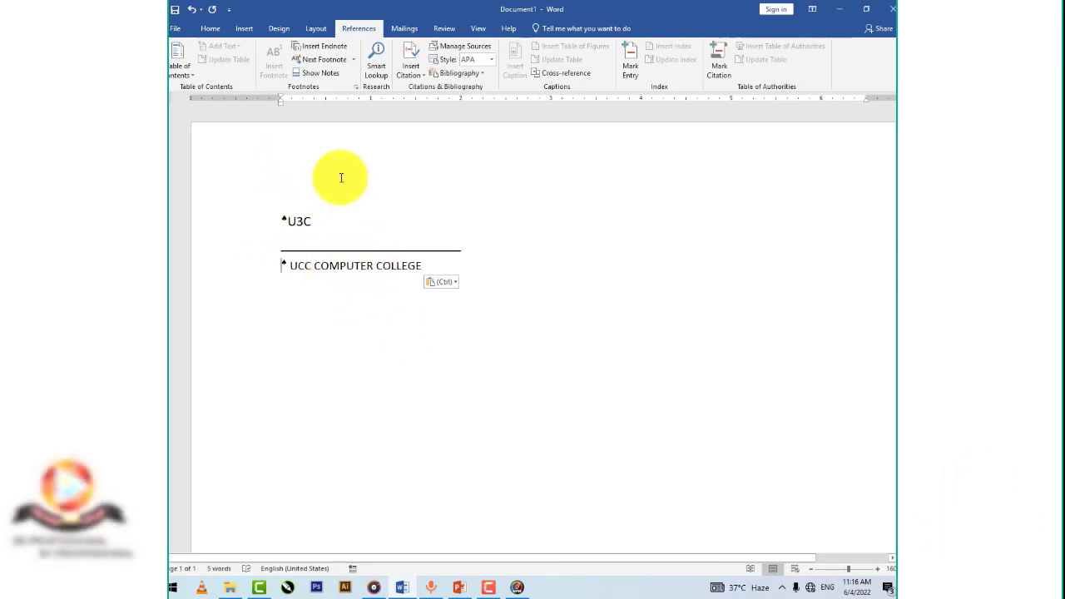
click(324, 77)
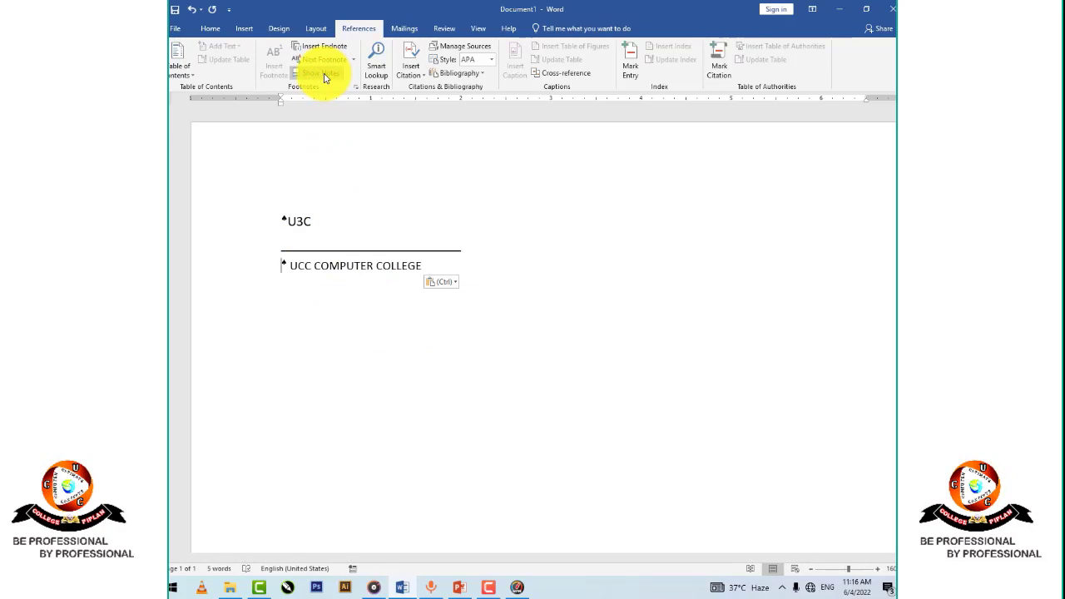
click(353, 60)
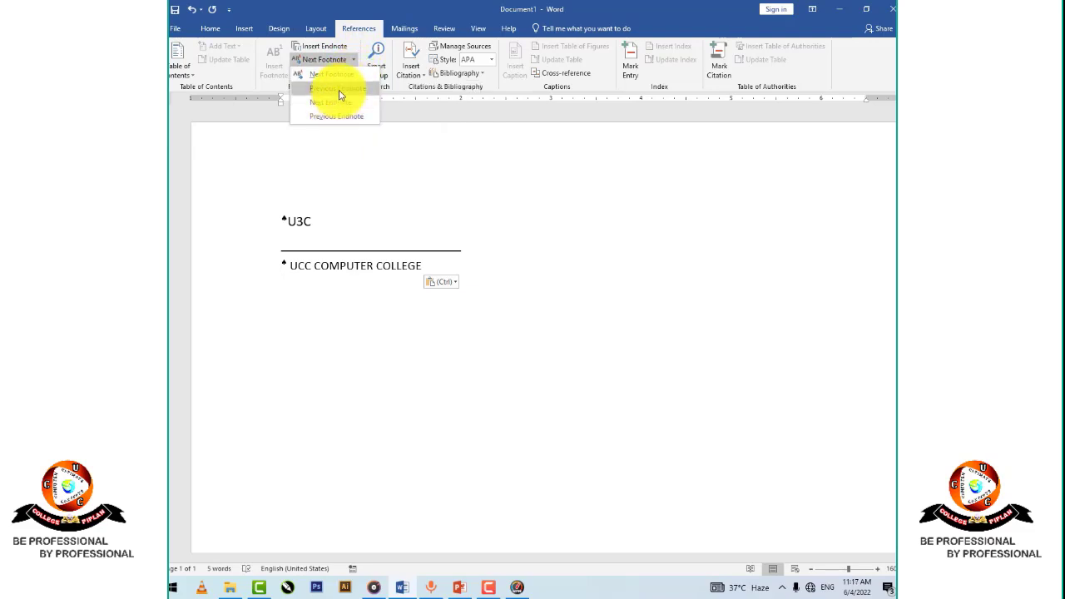
click(420, 17)
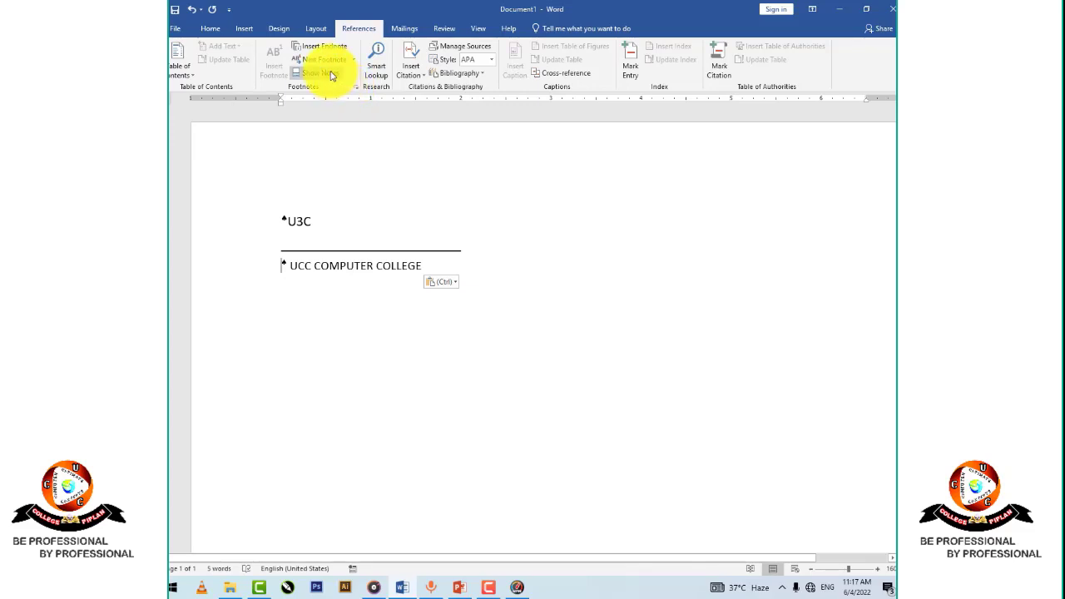